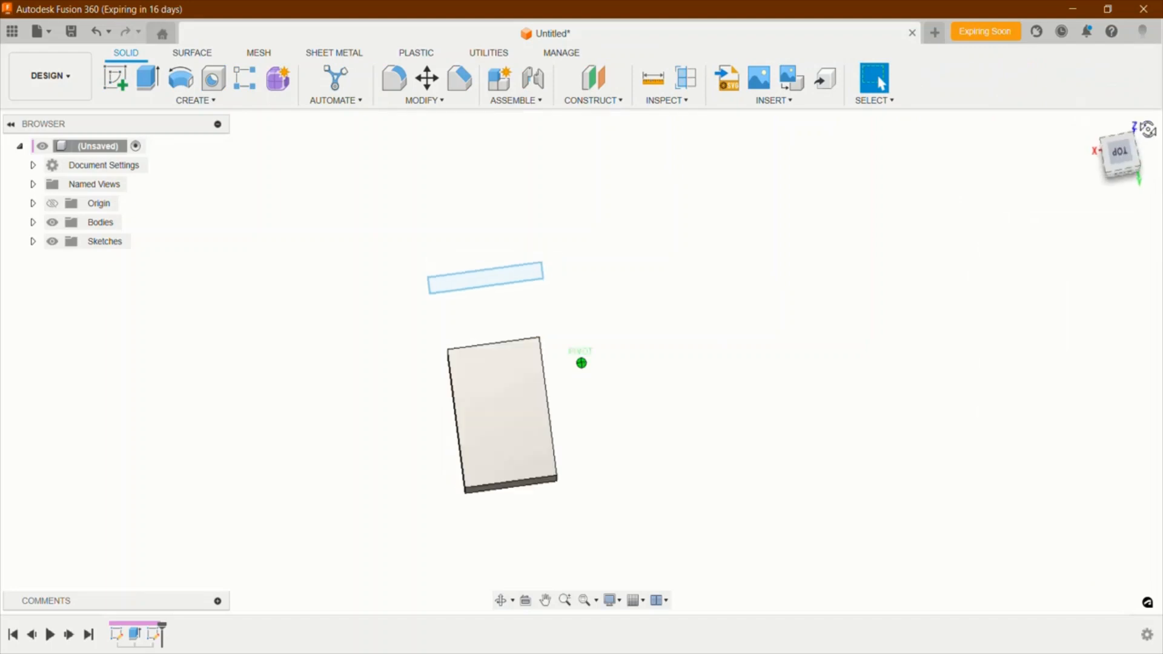
Revolve the narrow rectangle profile 360 degrees about its long edge as a new body
{"action": "left_click", "coordinate": [169, 84]}
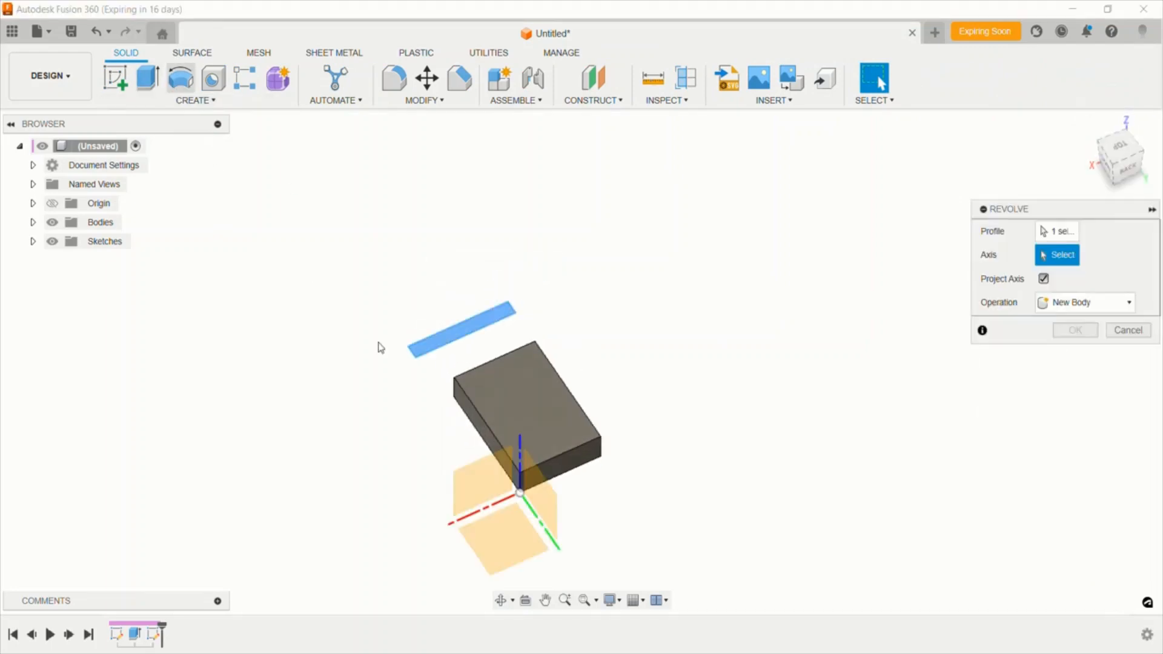
{"action": "left_click", "coordinate": [435, 356]}
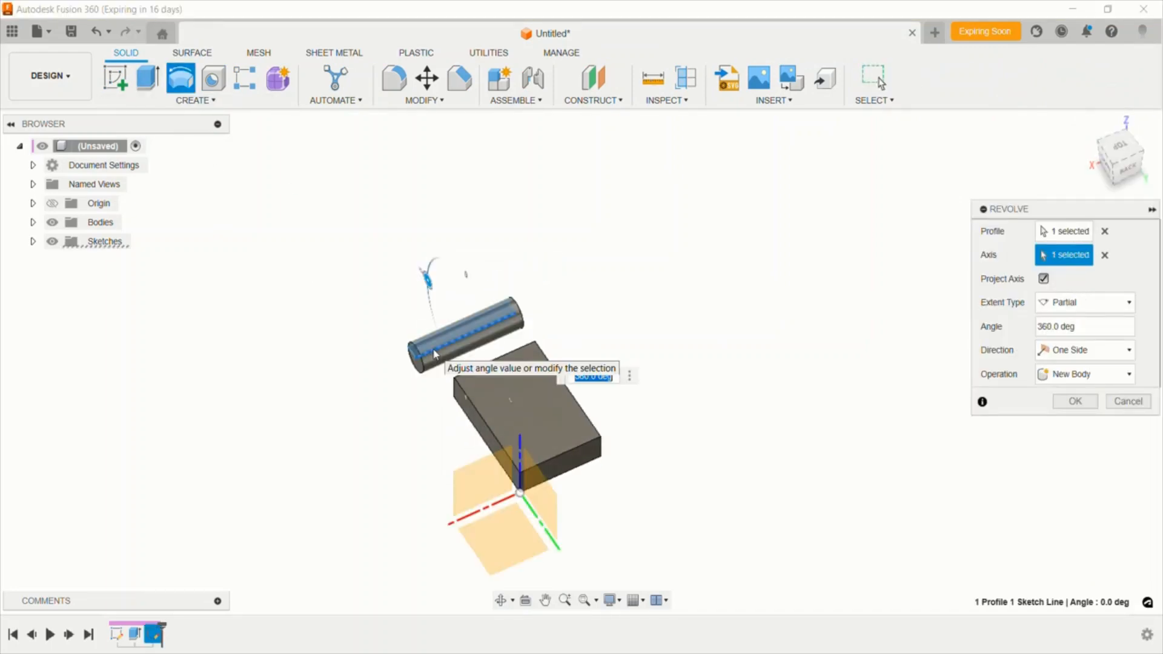
{"action": "left_click", "coordinate": [1077, 402]}
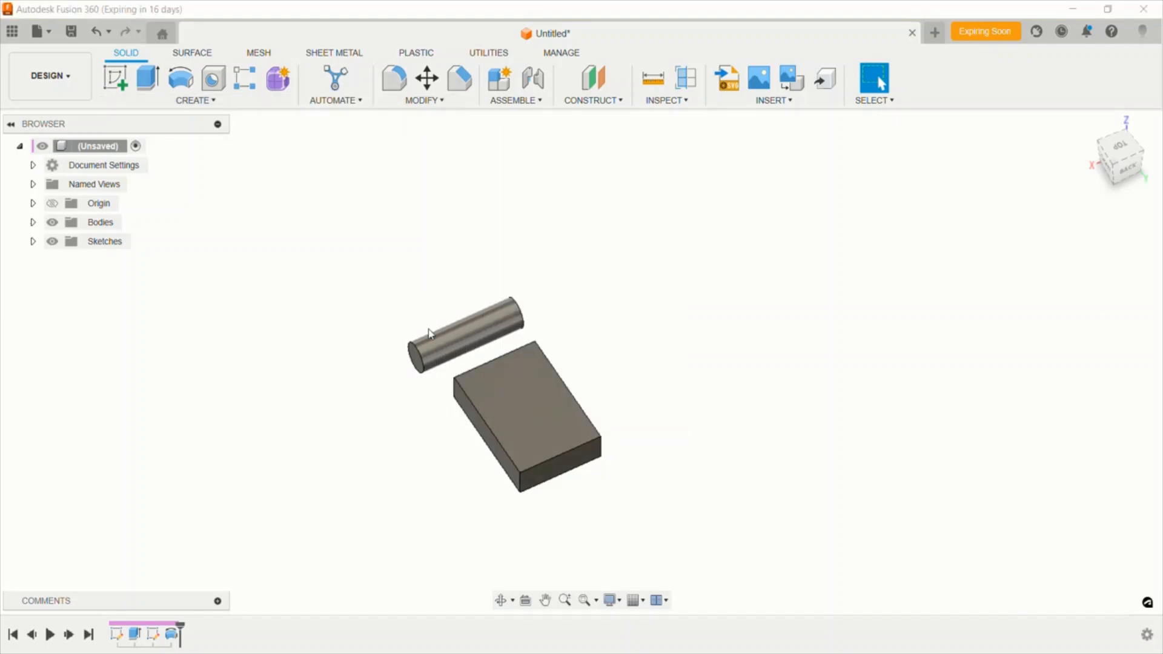
Start Automated Modeling with the cylinder's curved face and the block's end face nearest it as the faces to connect
{"action": "left_click", "coordinate": [435, 336]}
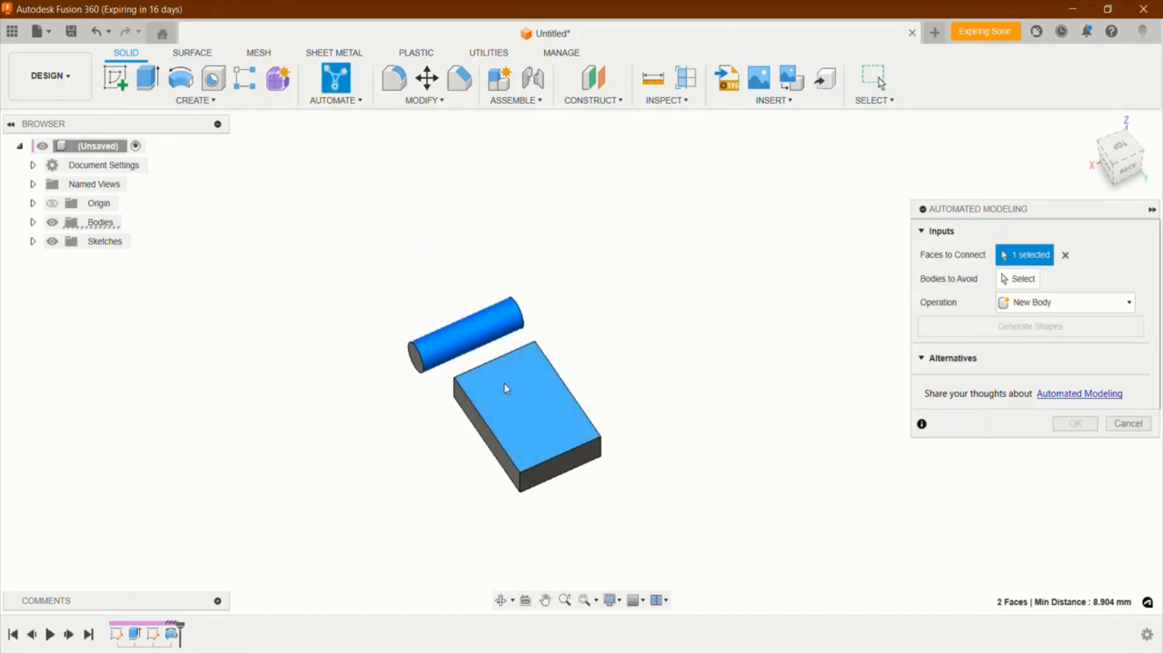
{"action": "left_click", "coordinate": [1065, 255]}
{"action": "left_click", "coordinate": [469, 326]}
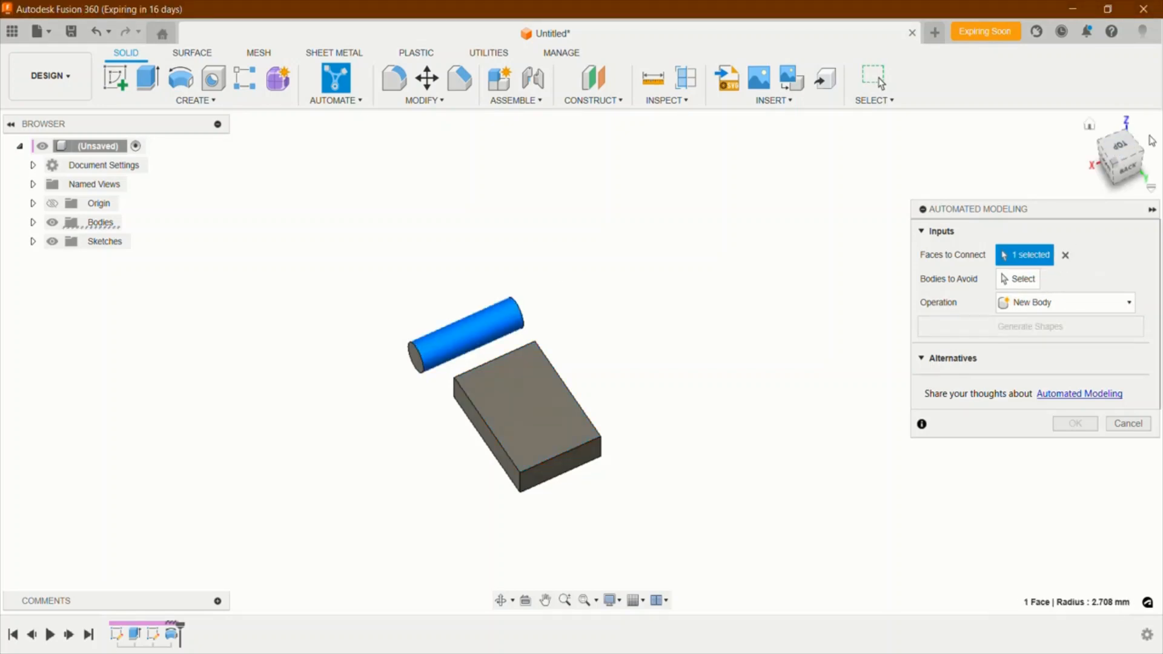
{"action": "left_click_drag", "start_coordinate": [1126, 162], "coordinate": [1153, 156]}
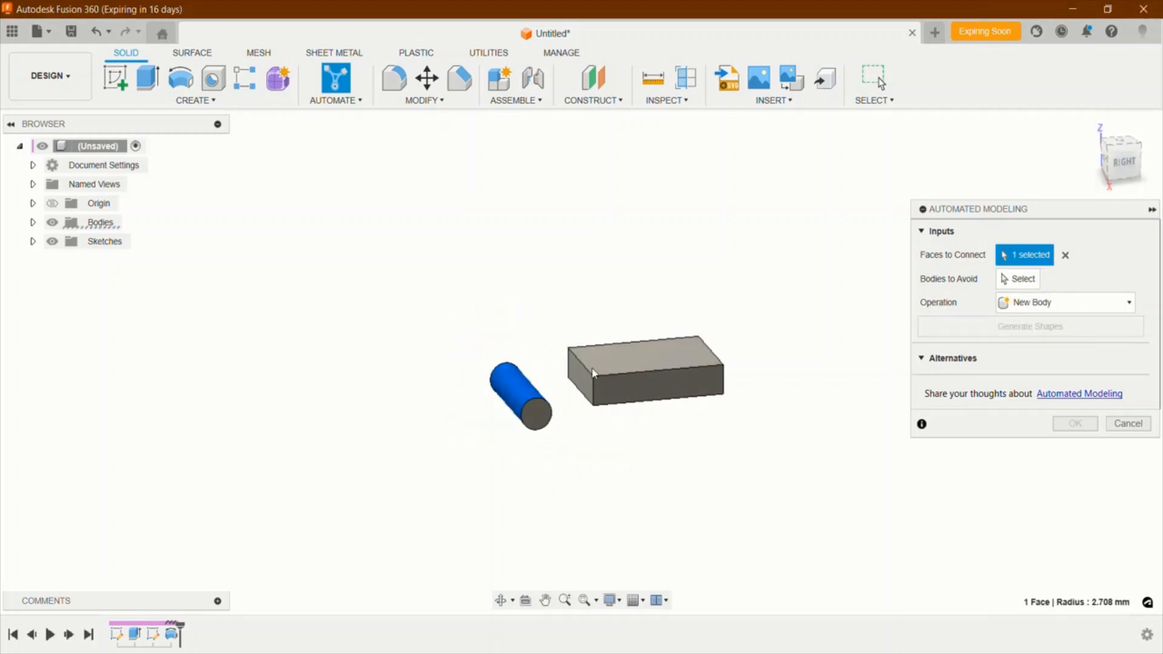
{"action": "left_click", "coordinate": [577, 376]}
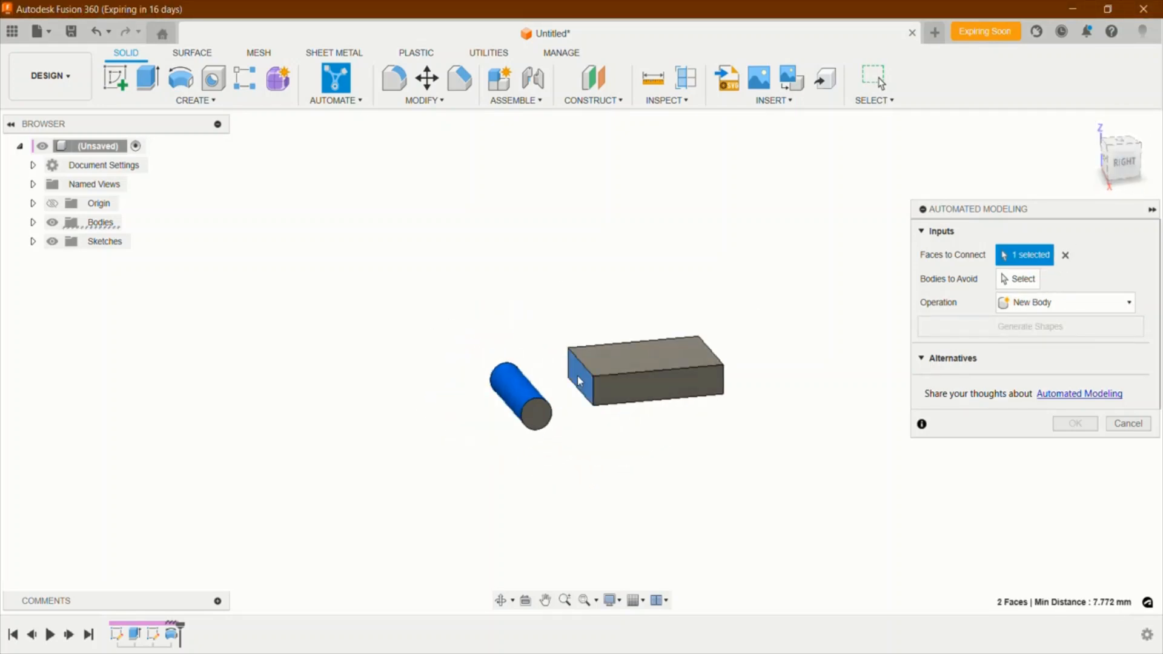
{"action": "left_click", "coordinate": [1020, 278]}
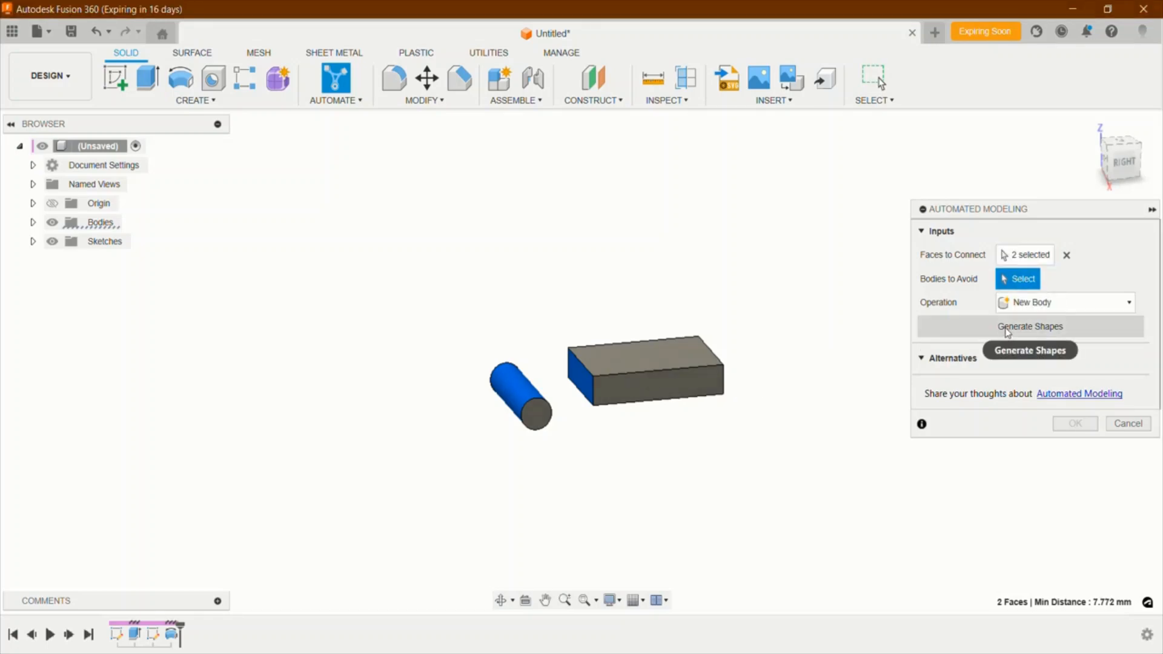
Set the operation to New Component and generate the connecting shape alternatives
{"action": "left_click", "coordinate": [1049, 302]}
{"action": "left_click", "coordinate": [1039, 340]}
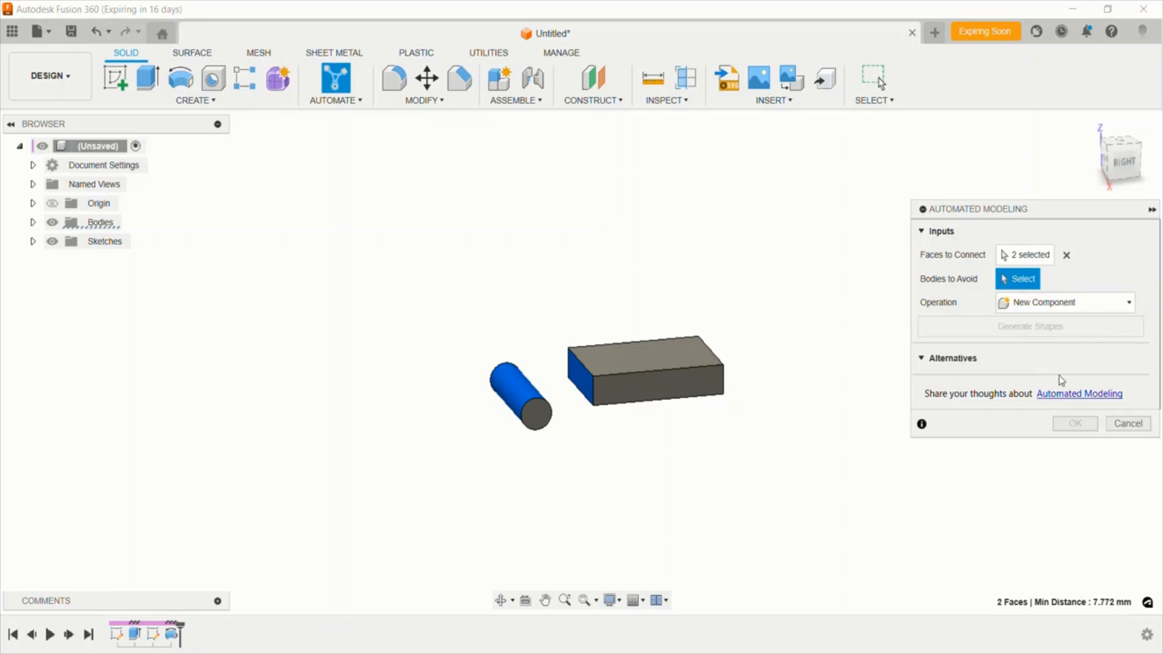
{"action": "left_click", "coordinate": [922, 360]}
{"action": "scroll", "coordinate": [1028, 436], "scroll_direction": "down", "scroll_amount": 6}
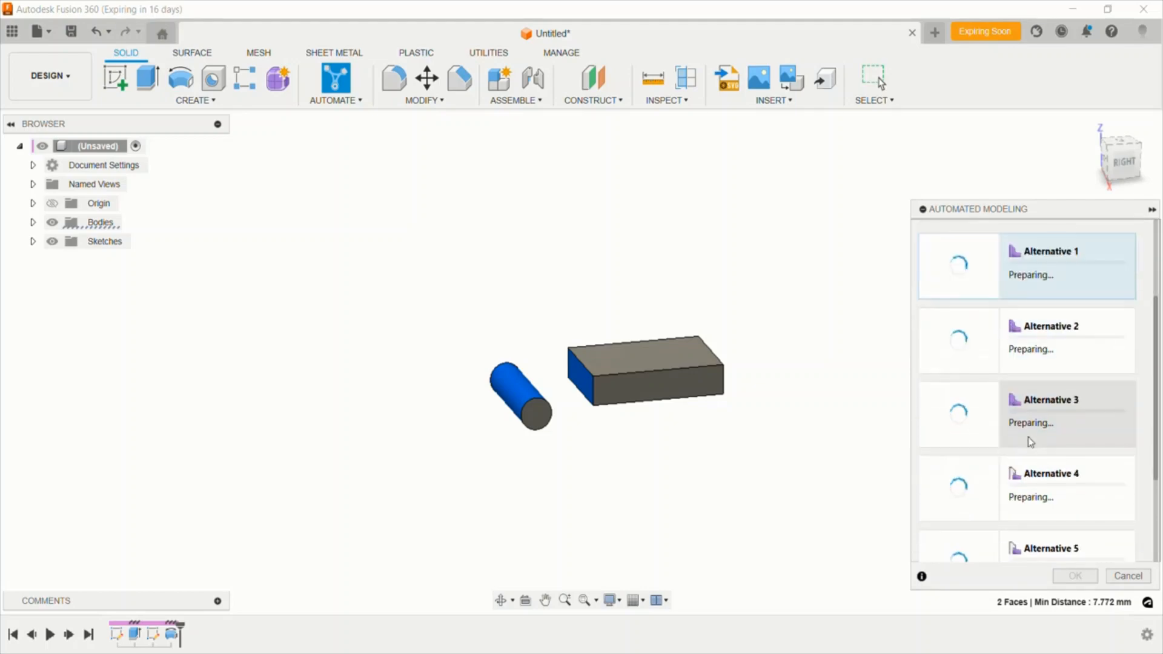
{"action": "scroll", "coordinate": [1023, 432], "scroll_direction": "up", "scroll_amount": 6}
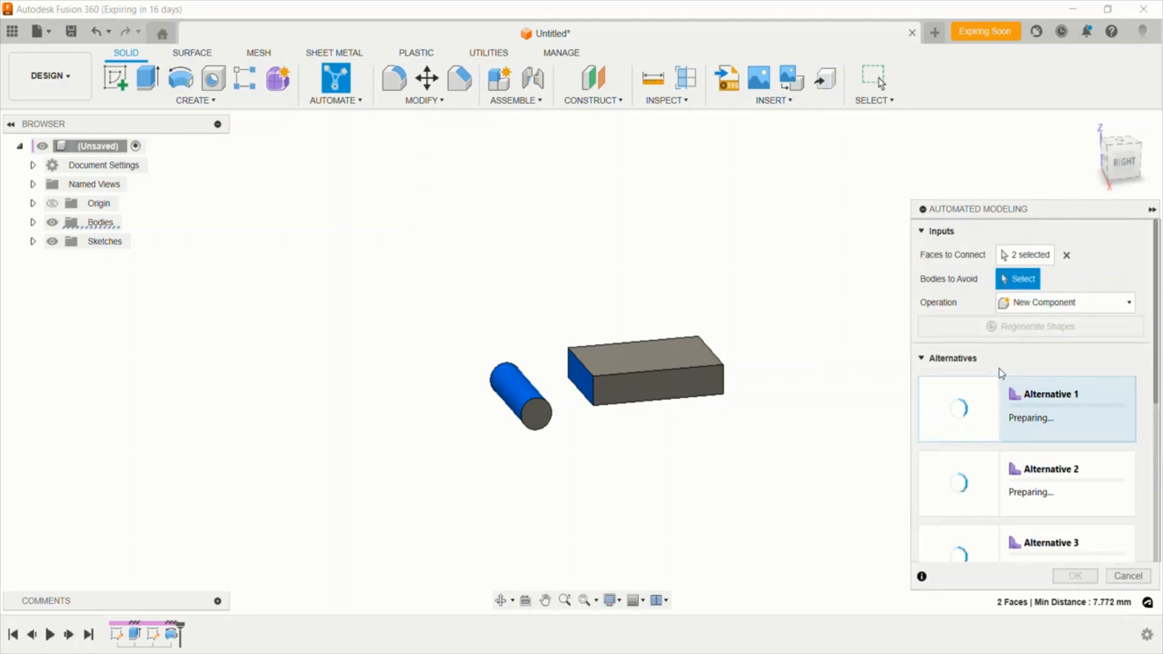
{"action": "scroll", "coordinate": [999, 393], "scroll_direction": "down", "scroll_amount": 5}
{"action": "scroll", "coordinate": [950, 417], "scroll_direction": "up", "scroll_amount": 2}
{"action": "scroll", "coordinate": [950, 418], "scroll_direction": "up", "scroll_amount": 3}
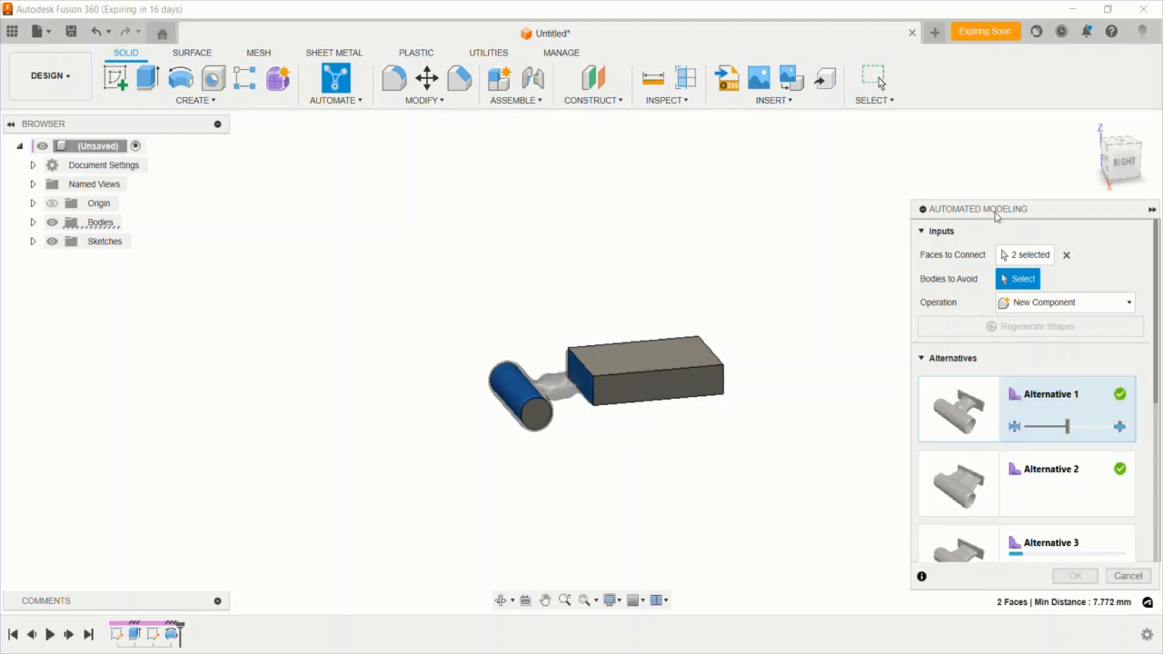
Widen and reposition the Automated Modeling dialog to review the generated alternatives
{"action": "left_click_drag", "start_coordinate": [910, 204], "coordinate": [746, 165]}
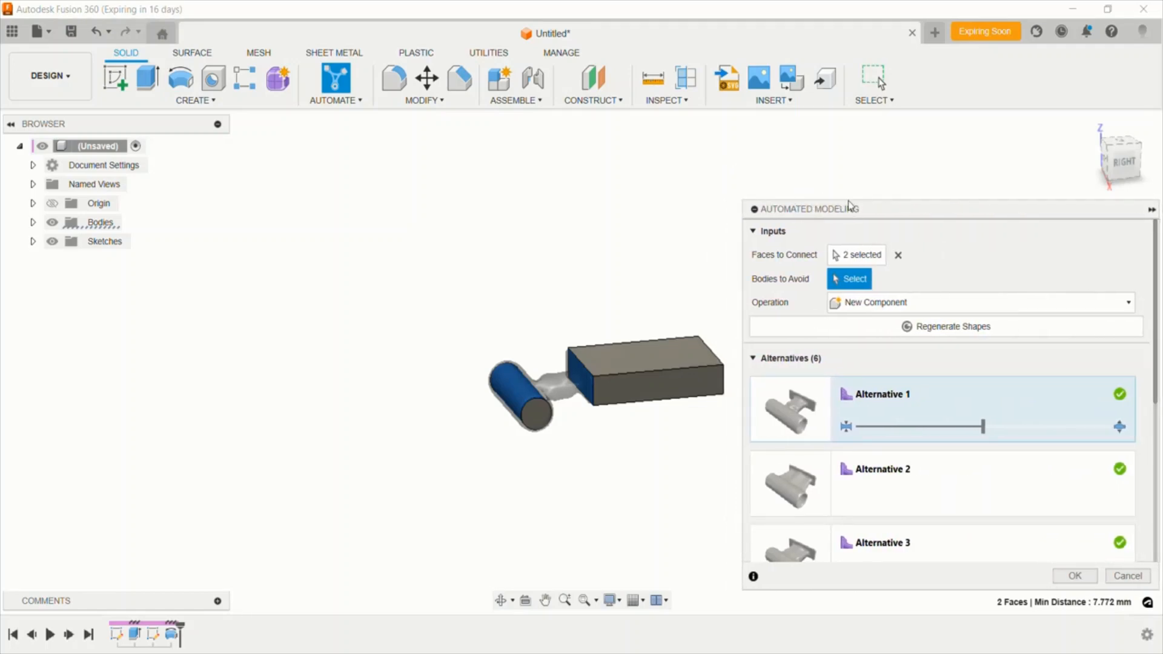
{"action": "left_click_drag", "start_coordinate": [849, 205], "coordinate": [844, 164]}
{"action": "scroll", "coordinate": [1015, 406], "scroll_direction": "down", "scroll_amount": 2}
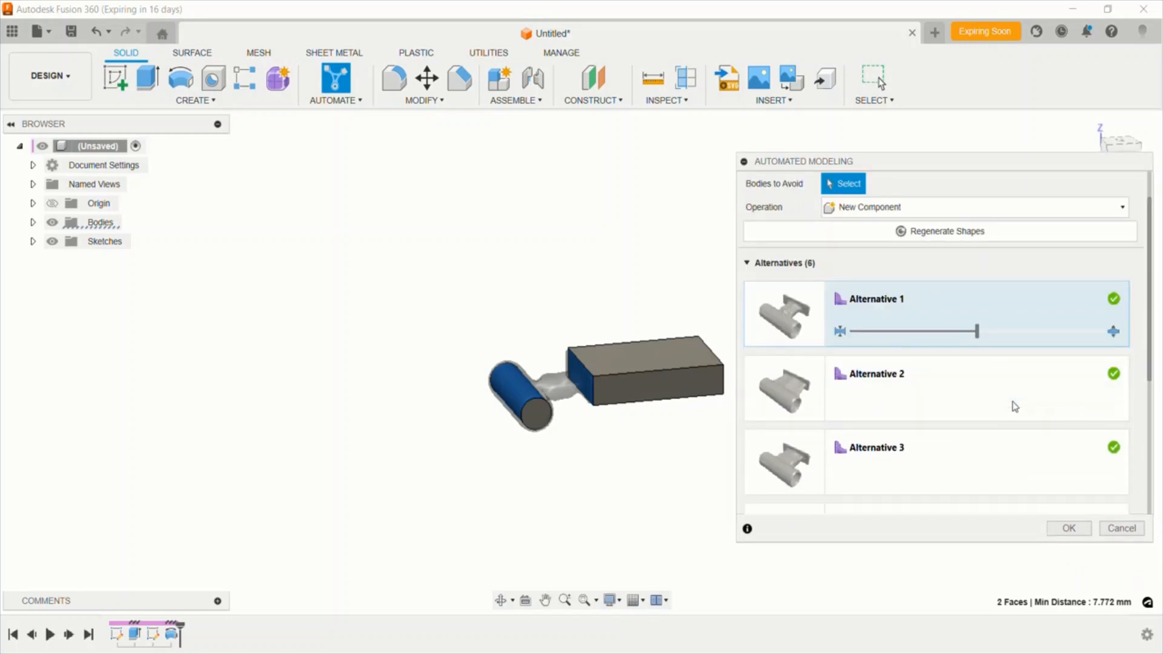
{"action": "scroll", "coordinate": [1016, 407], "scroll_direction": "down", "scroll_amount": 5}
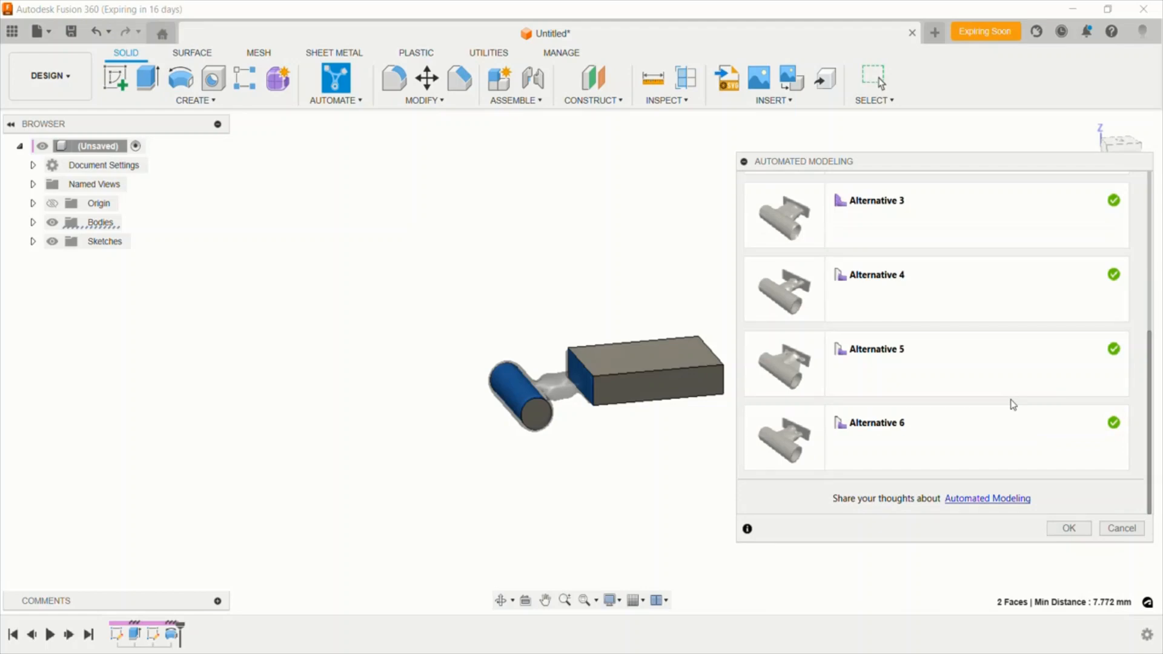
Preview Alternative 5, and try Alternative 1 with an increased volume
{"action": "left_click", "coordinate": [972, 390]}
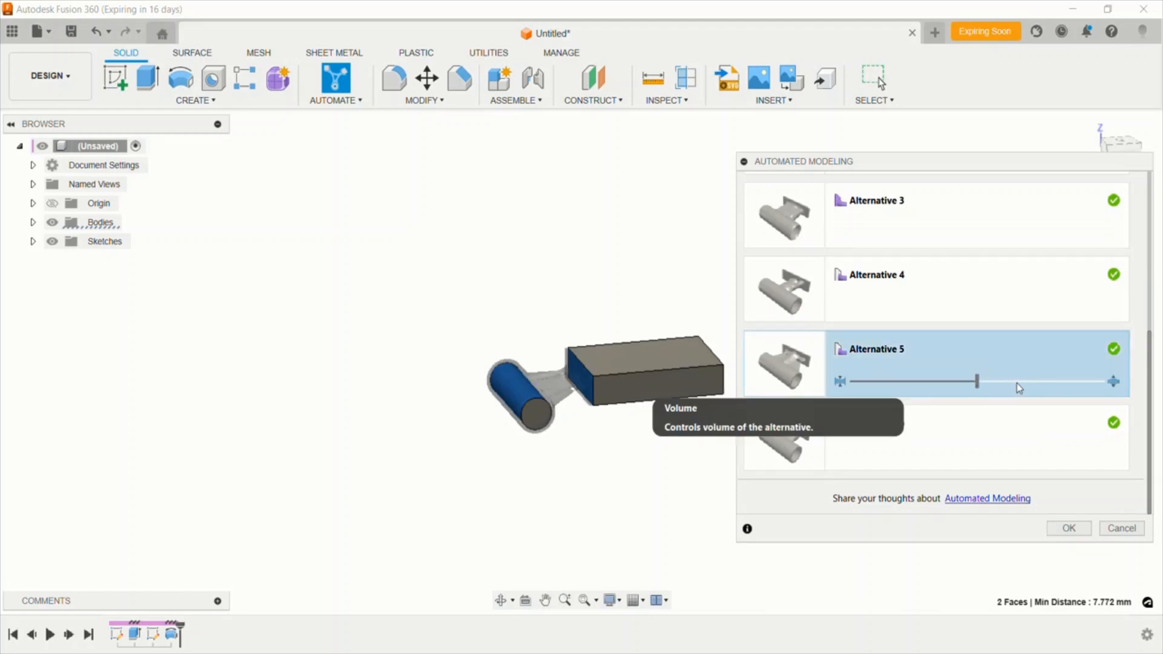
{"action": "left_click_drag", "start_coordinate": [1018, 383], "coordinate": [992, 388]}
{"action": "scroll", "coordinate": [957, 395], "scroll_direction": "up", "scroll_amount": 1}
{"action": "scroll", "coordinate": [949, 376], "scroll_direction": "up", "scroll_amount": 3}
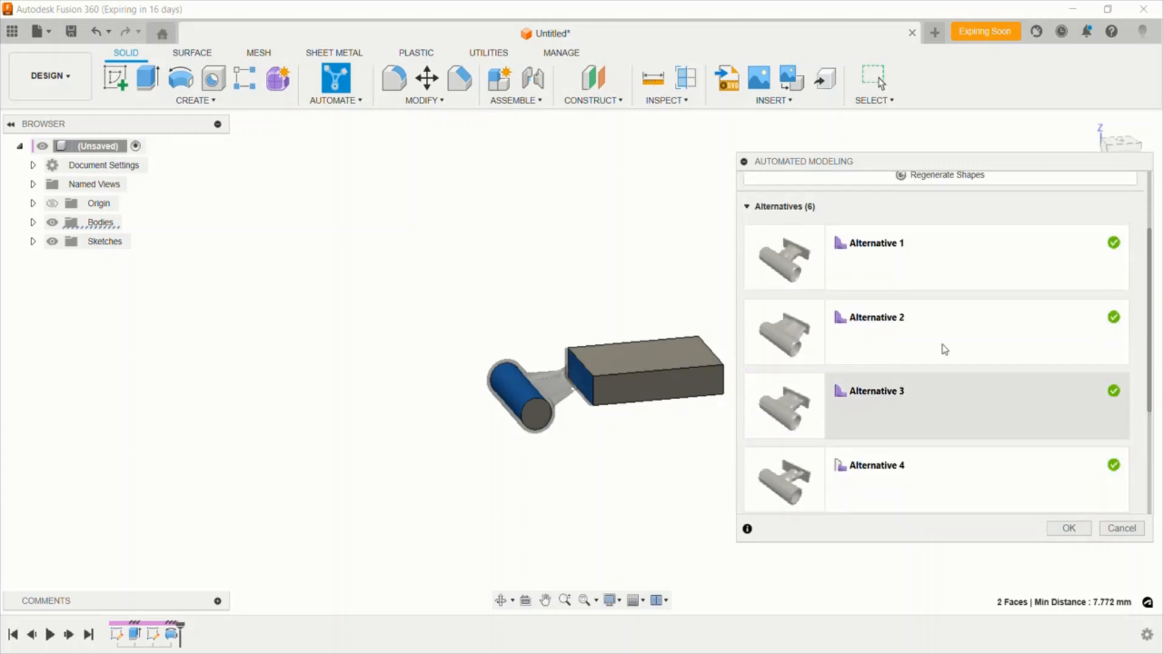
{"action": "left_click", "coordinate": [883, 274]}
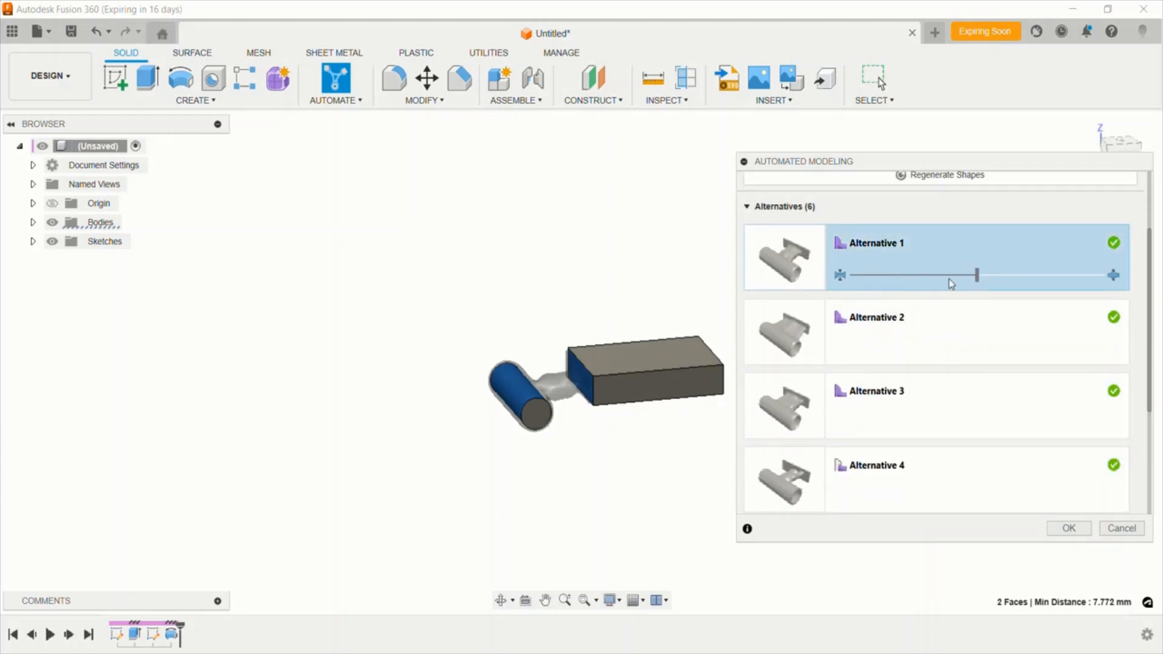
{"action": "left_click_drag", "start_coordinate": [1004, 274], "coordinate": [1020, 275]}
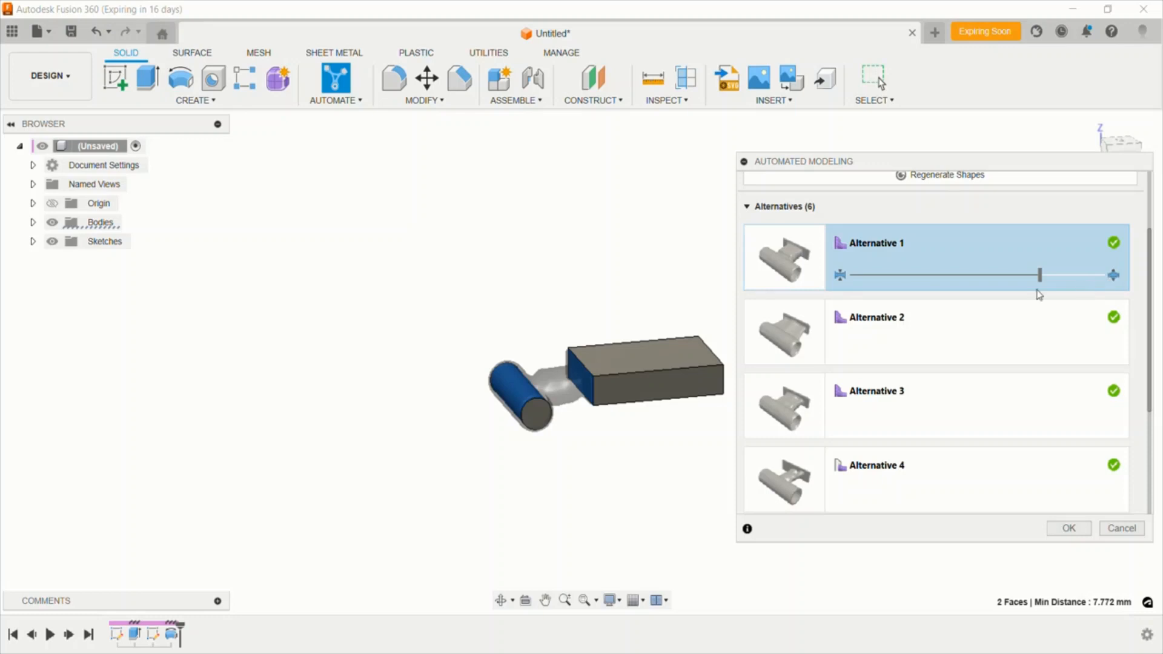
Compare the previews of Alternatives 1 to 6 up close on the connection between cylinder and block
{"action": "left_click", "coordinate": [901, 397]}
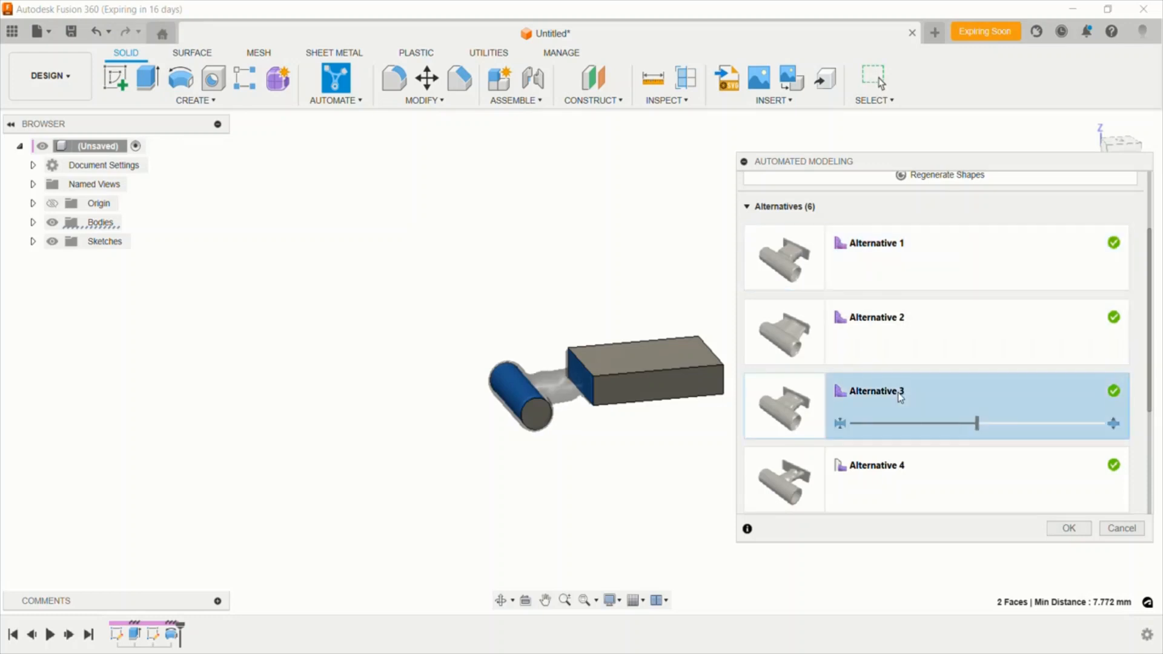
{"action": "scroll", "coordinate": [592, 397], "scroll_direction": "up", "scroll_amount": 5}
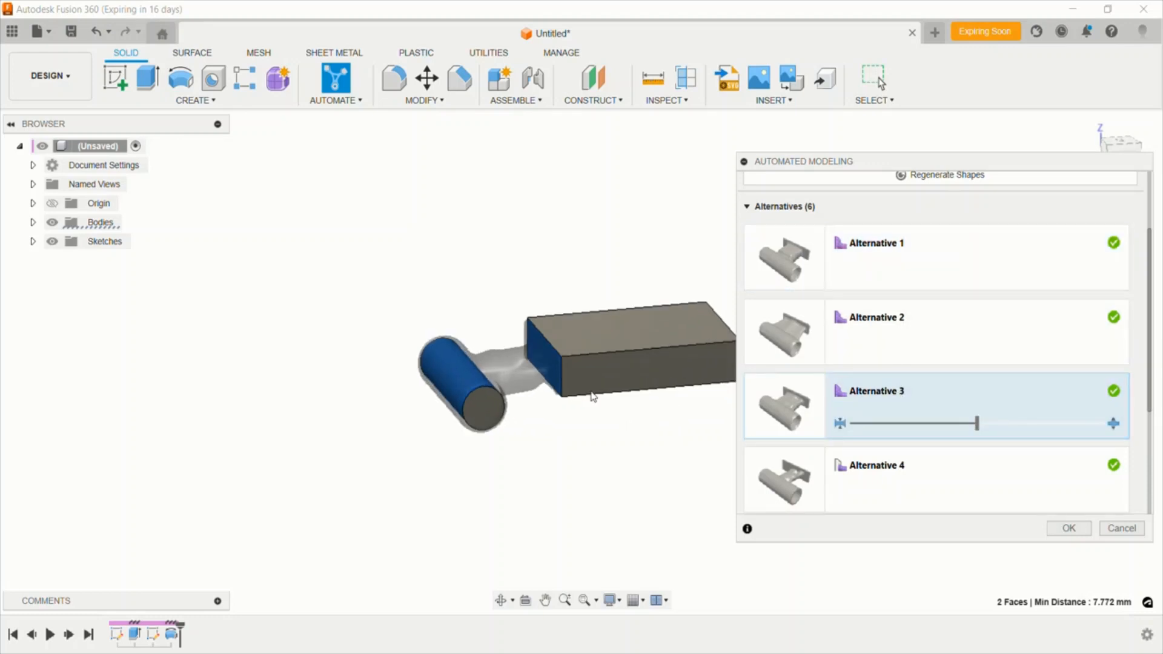
{"action": "scroll", "coordinate": [874, 410], "scroll_direction": "down", "scroll_amount": 3}
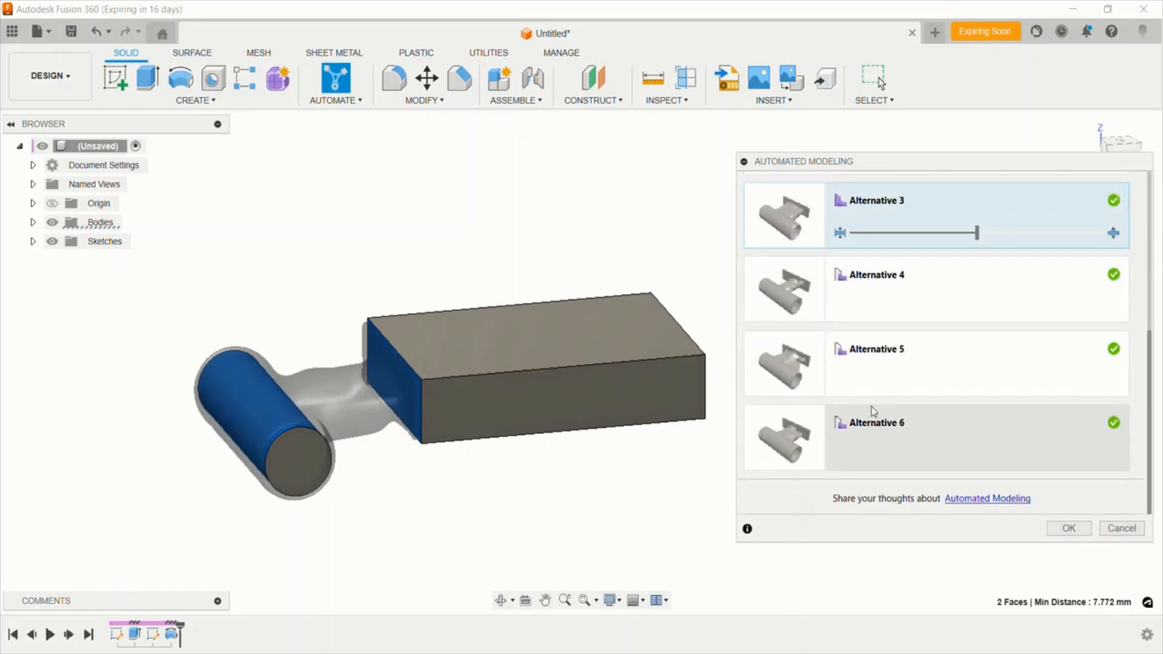
{"action": "left_click", "coordinate": [883, 448]}
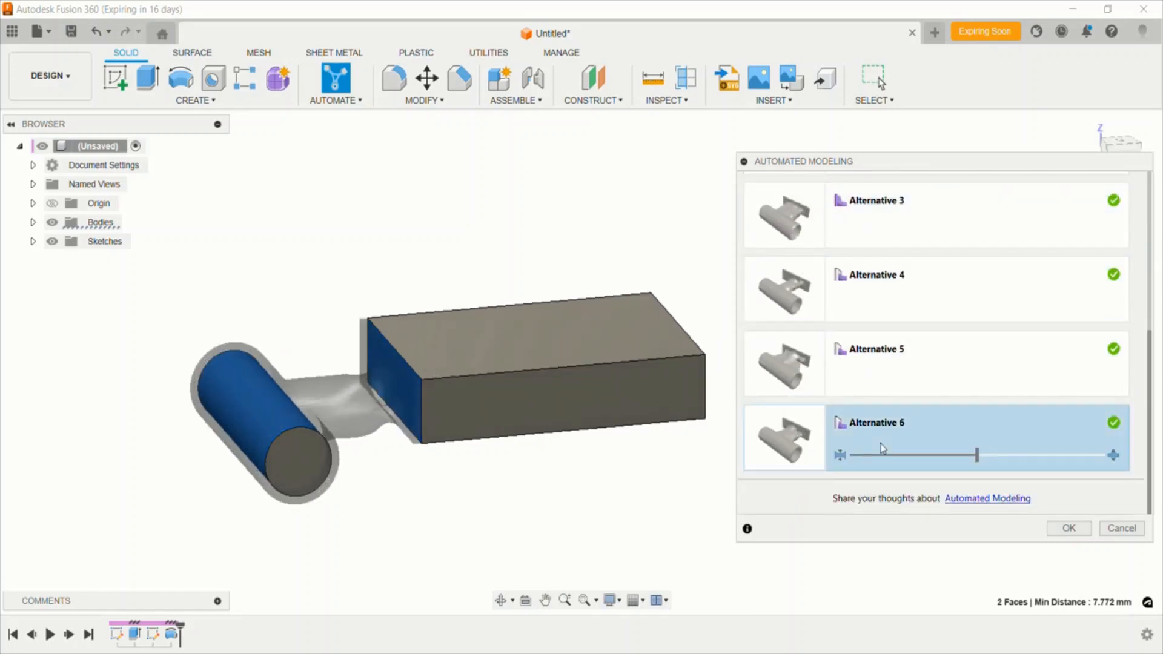
{"action": "left_click", "coordinate": [883, 372]}
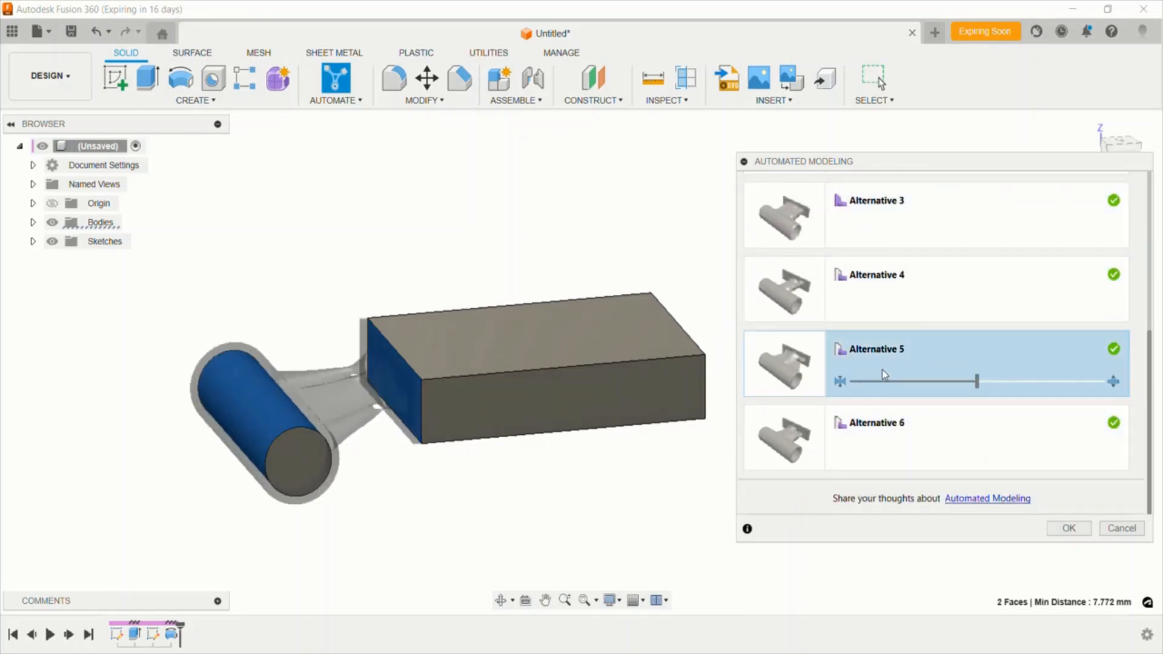
{"action": "left_click", "coordinate": [874, 318]}
{"action": "scroll", "coordinate": [876, 321], "scroll_direction": "up", "scroll_amount": 1}
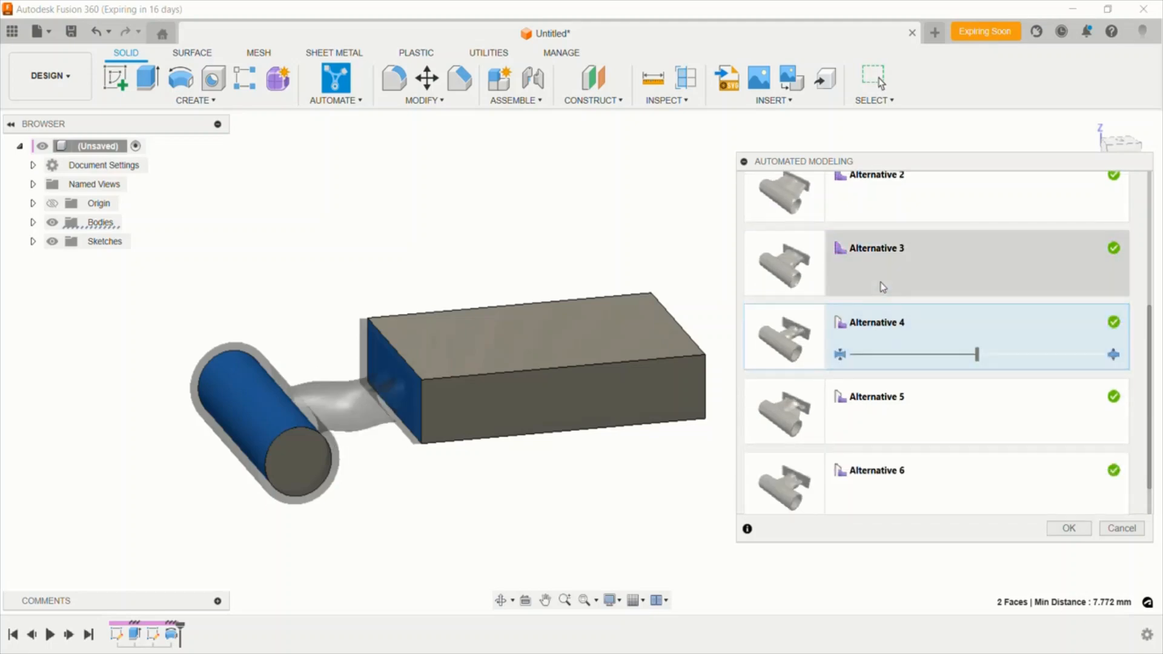
{"action": "left_click", "coordinate": [882, 287]}
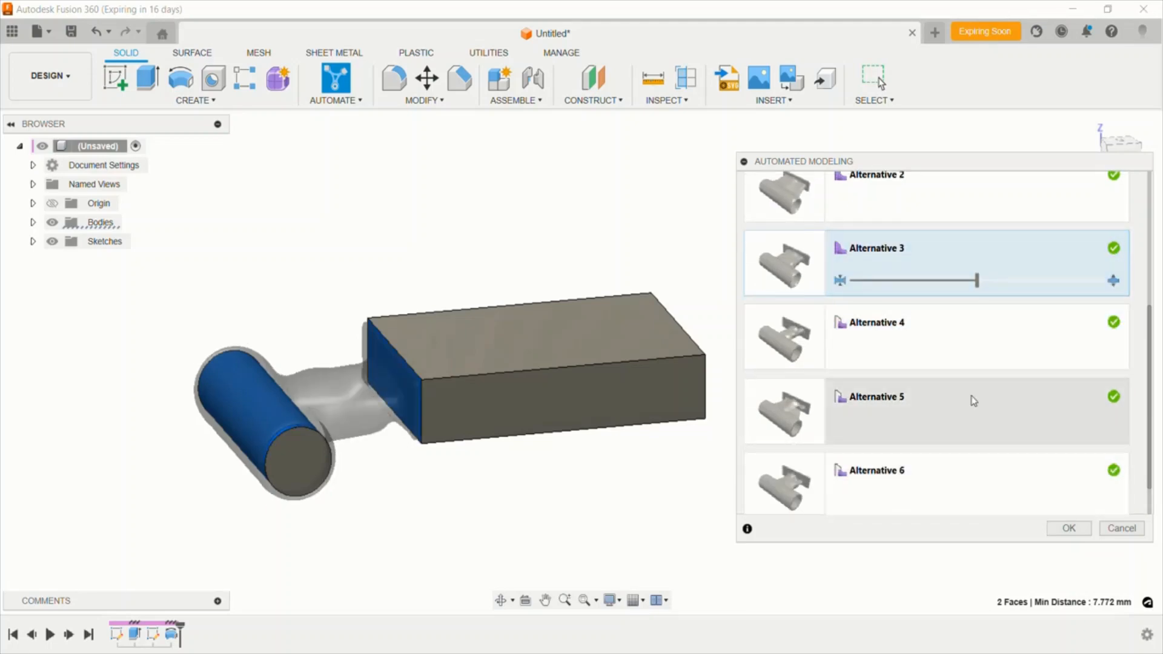
{"action": "scroll", "coordinate": [933, 340], "scroll_direction": "up", "scroll_amount": 1}
{"action": "left_click", "coordinate": [886, 253]}
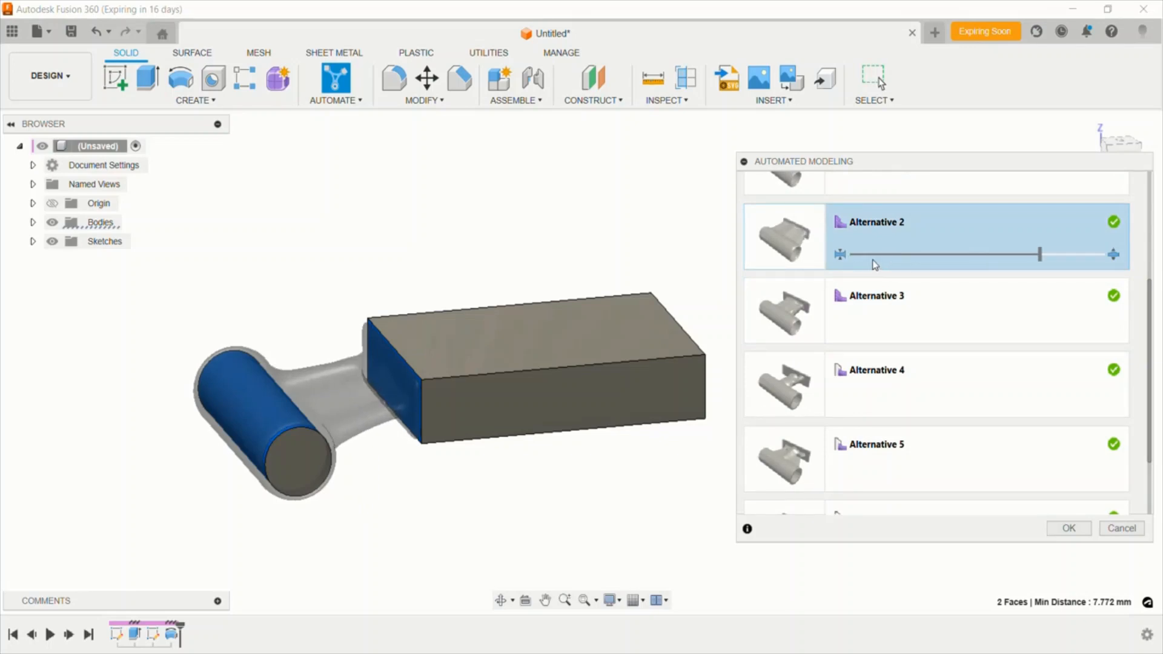
{"action": "left_click", "coordinate": [889, 193]}
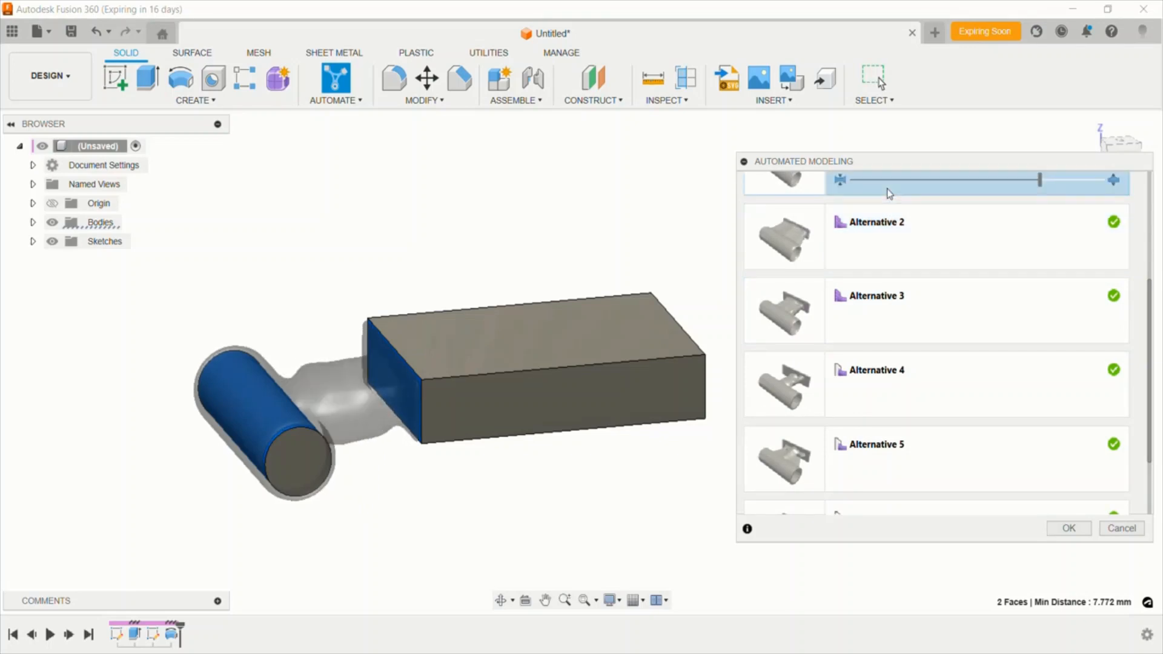
{"action": "left_click", "coordinate": [888, 223]}
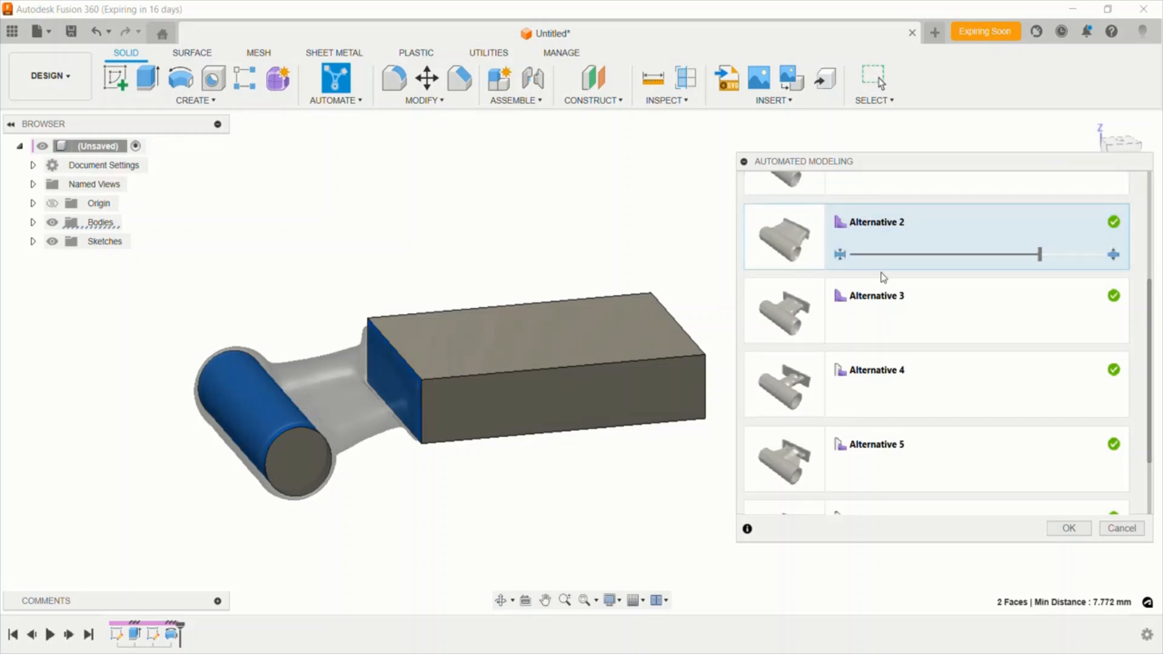
Choose Alternative 3 and create the connecting component from it
{"action": "left_click", "coordinate": [883, 301]}
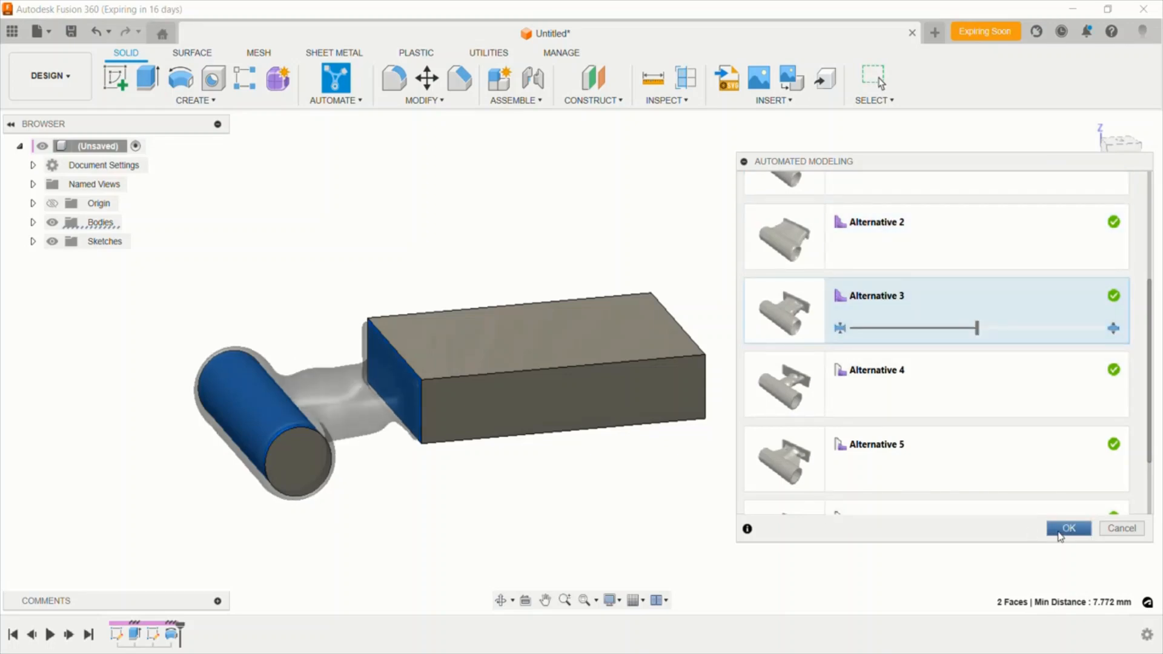
{"action": "left_click_drag", "start_coordinate": [1106, 159], "coordinate": [1095, 181]}
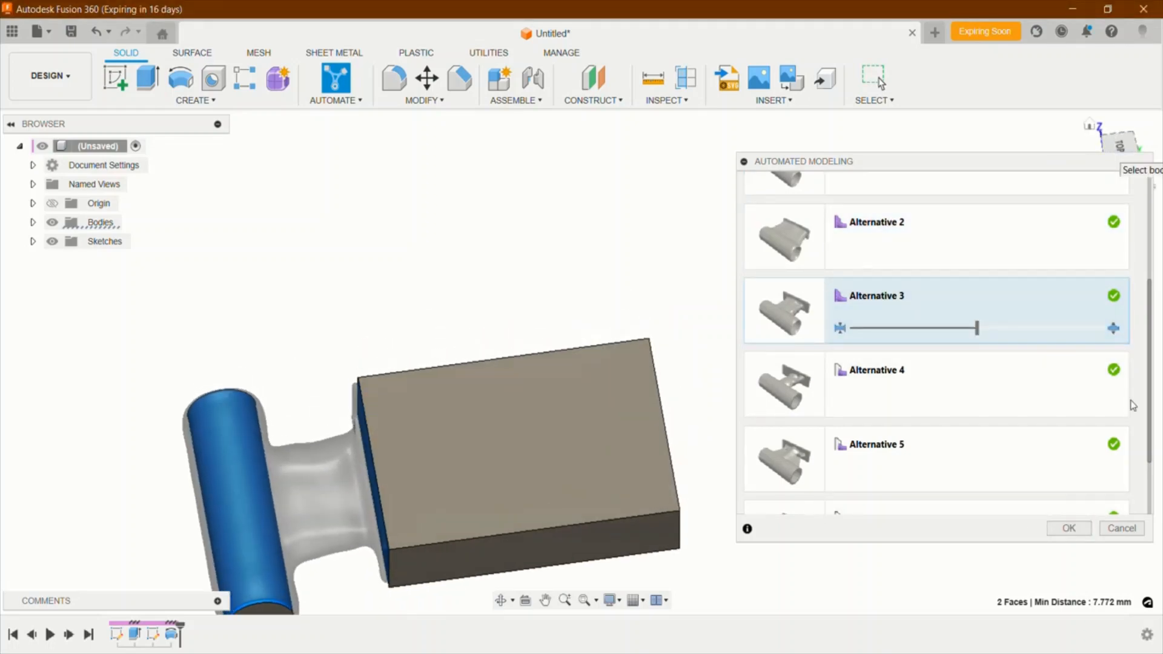
{"action": "left_click", "coordinate": [1071, 532]}
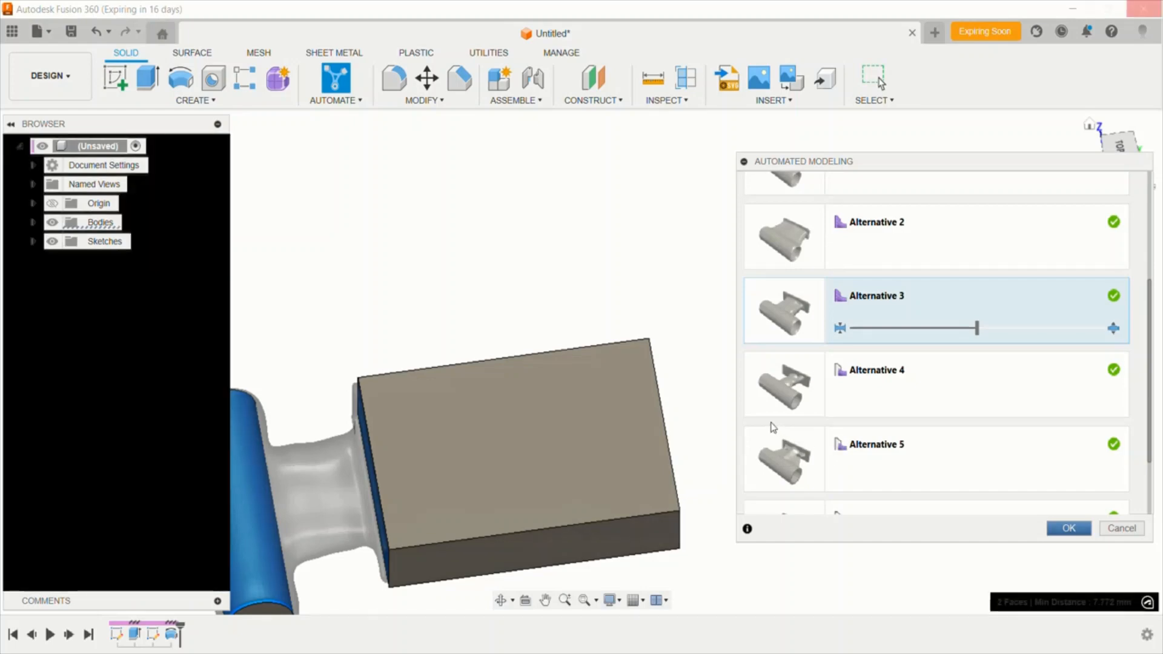
{"action": "key", "text": "Return"}
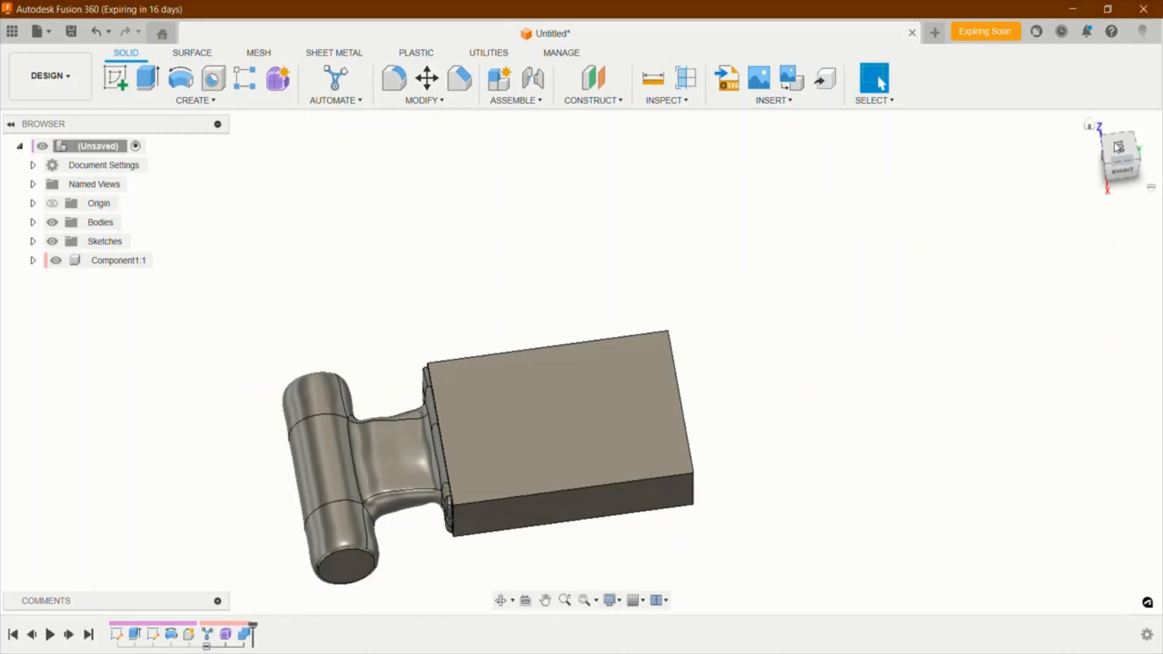
Open the Brass category of the Metal appearances and apply Brass - Matte to the block
{"action": "mouse_move", "coordinate": [1124, 165]}
{"action": "left_mouse_down"}
{"action": "mouse_move", "coordinate": [1114, 121]}
{"action": "mouse_move", "coordinate": [1139, 79]}
{"action": "mouse_move", "coordinate": [1130, 46]}
{"action": "mouse_move", "coordinate": [1131, 135]}
{"action": "mouse_move", "coordinate": [1093, 177]}
{"action": "mouse_move", "coordinate": [1081, 226]}
{"action": "mouse_move", "coordinate": [1112, 208]}
{"action": "mouse_move", "coordinate": [1141, 156]}
{"action": "left_mouse_up"}
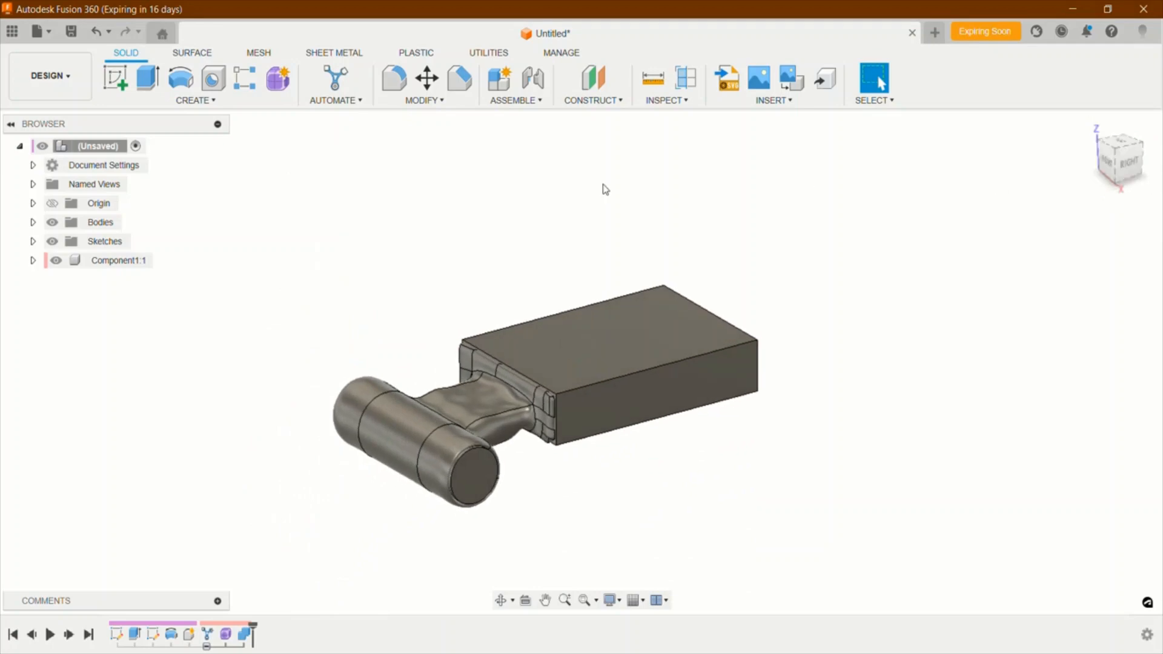
{"action": "left_click", "coordinate": [424, 100]}
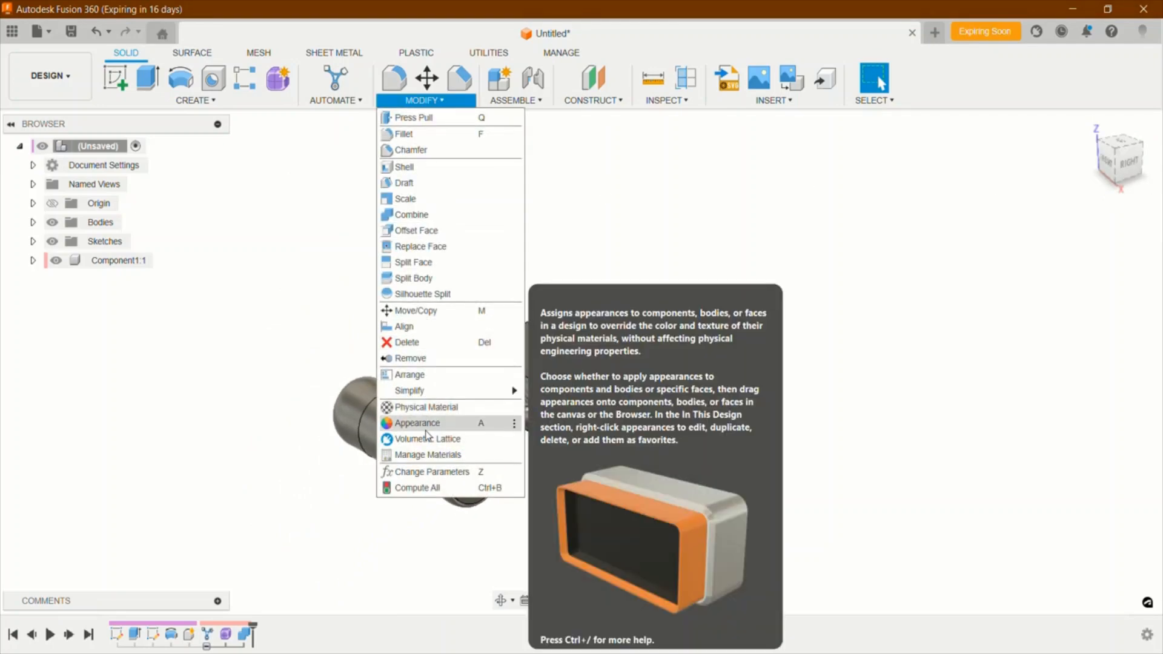
{"action": "left_click", "coordinate": [418, 421]}
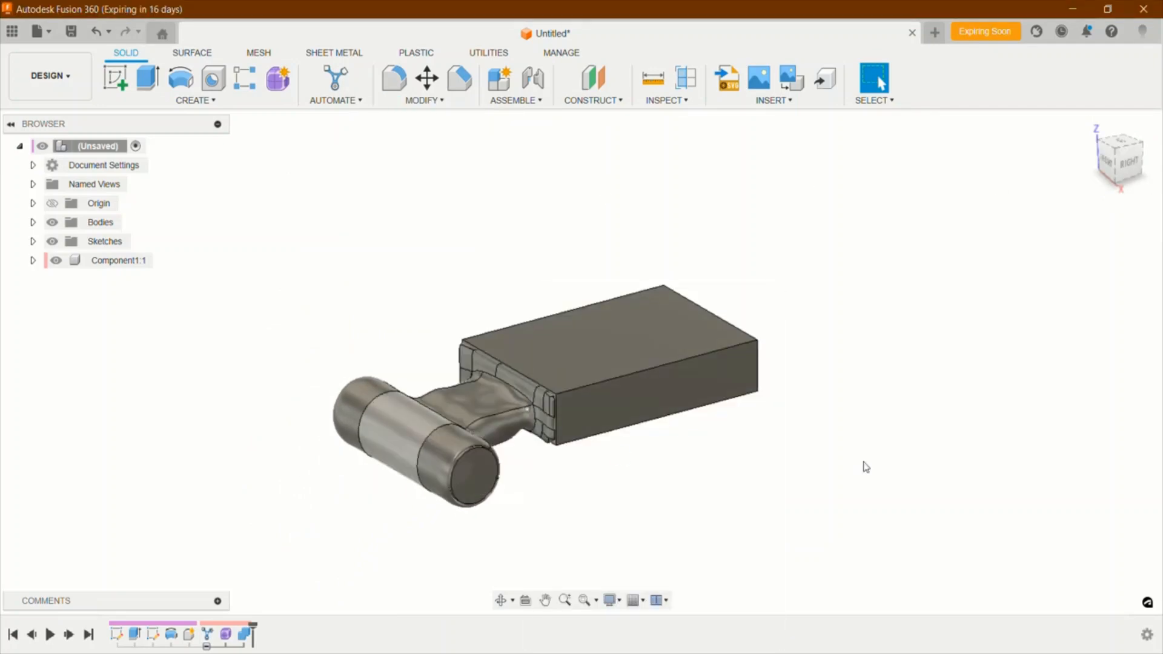
{"action": "scroll", "coordinate": [890, 463], "scroll_direction": "down", "scroll_amount": 4}
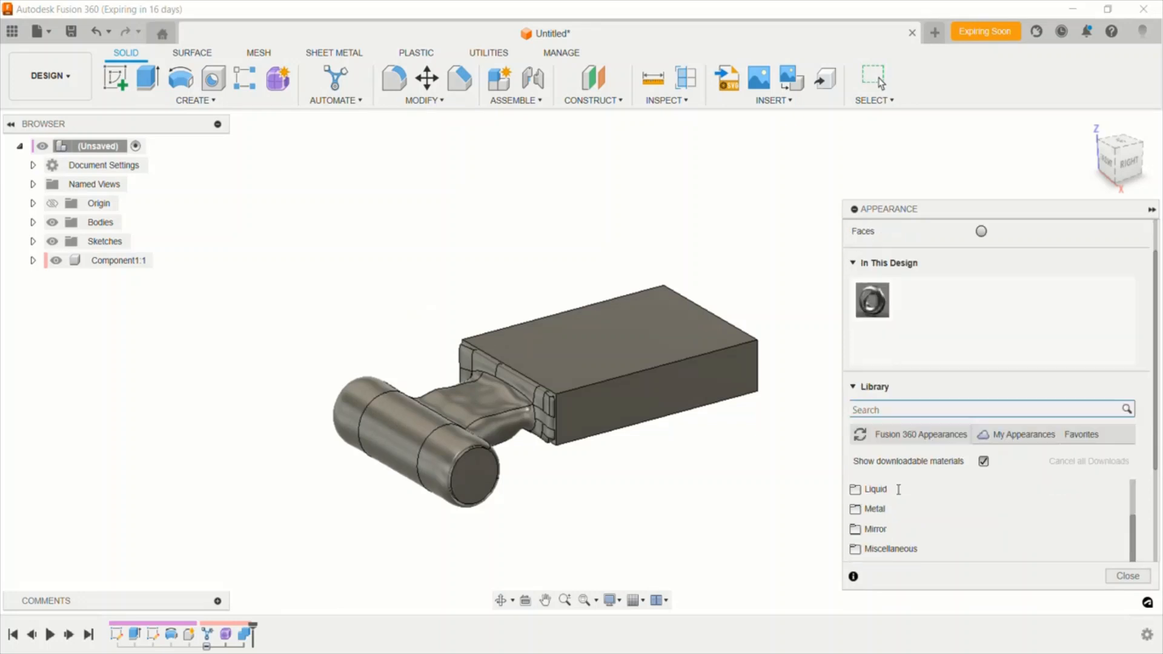
{"action": "left_click", "coordinate": [887, 462]}
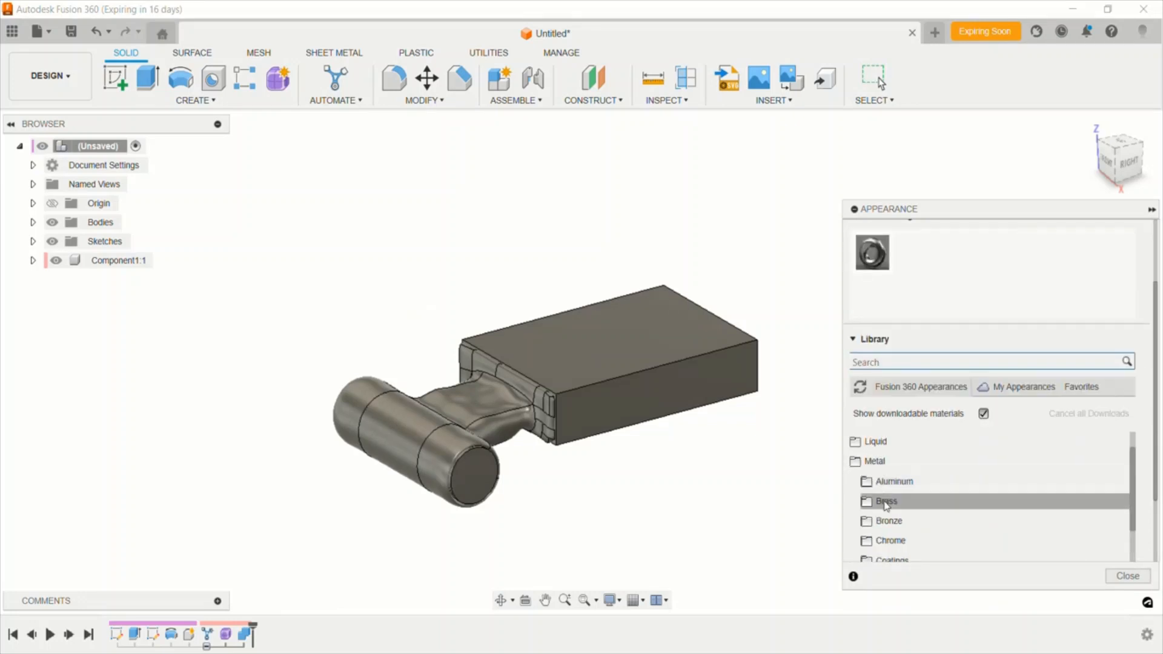
{"action": "left_click", "coordinate": [887, 501]}
{"action": "left_click_drag", "start_coordinate": [890, 473], "coordinate": [635, 402]}
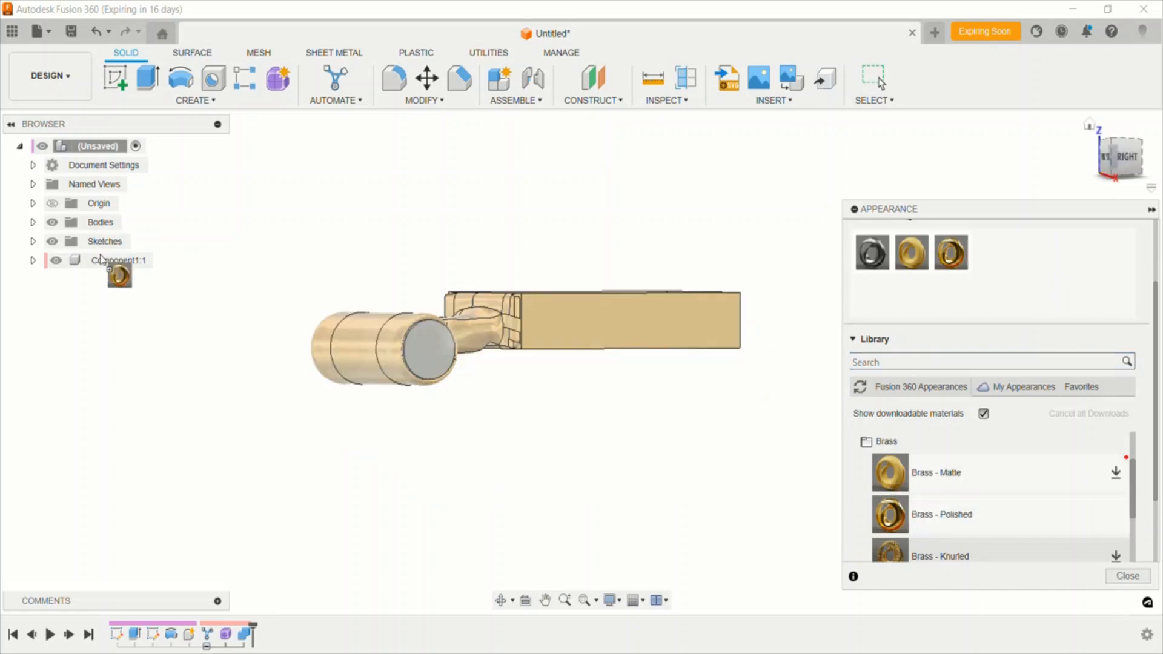
Apply Brass - Polished to Component1, removing the appearances applied to its bodies, and to Body6 and Body5, and finish the appearance assignment
{"action": "left_click_drag", "start_coordinate": [98, 259], "coordinate": [102, 263]}
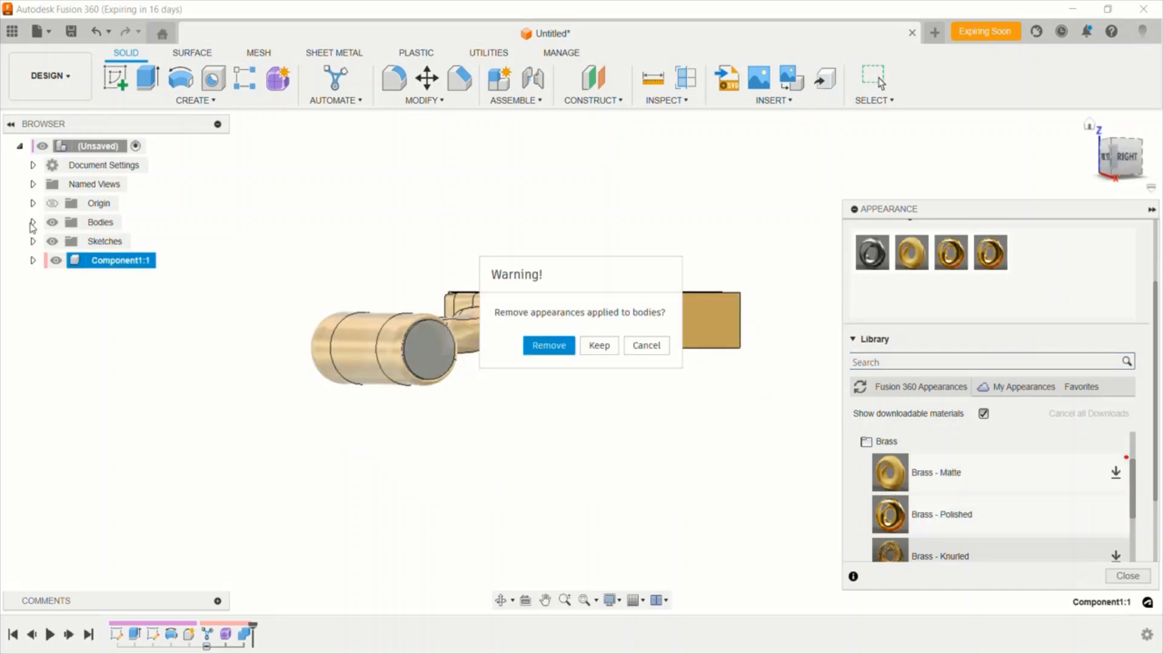
{"action": "left_click", "coordinate": [548, 345]}
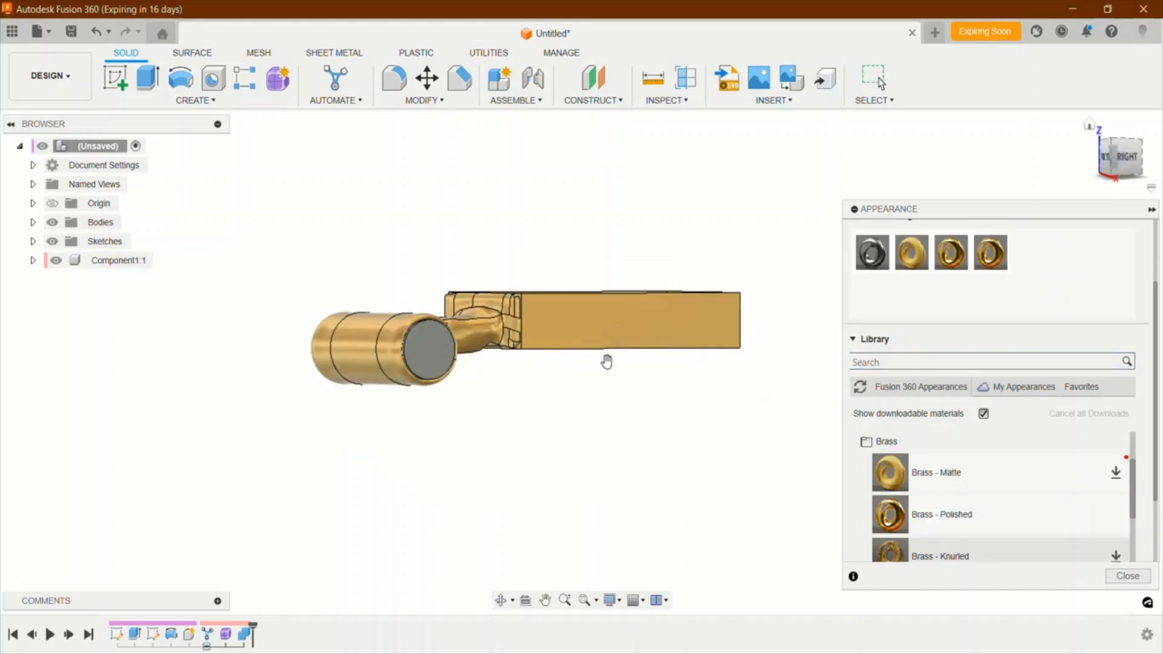
{"action": "left_click", "coordinate": [34, 223]}
{"action": "left_click_drag", "start_coordinate": [890, 514], "coordinate": [100, 260]}
{"action": "mouse_move", "coordinate": [890, 514]}
{"action": "left_mouse_down"}
{"action": "mouse_move", "coordinate": [127, 233]}
{"action": "mouse_move", "coordinate": [107, 240]}
{"action": "left_mouse_up"}
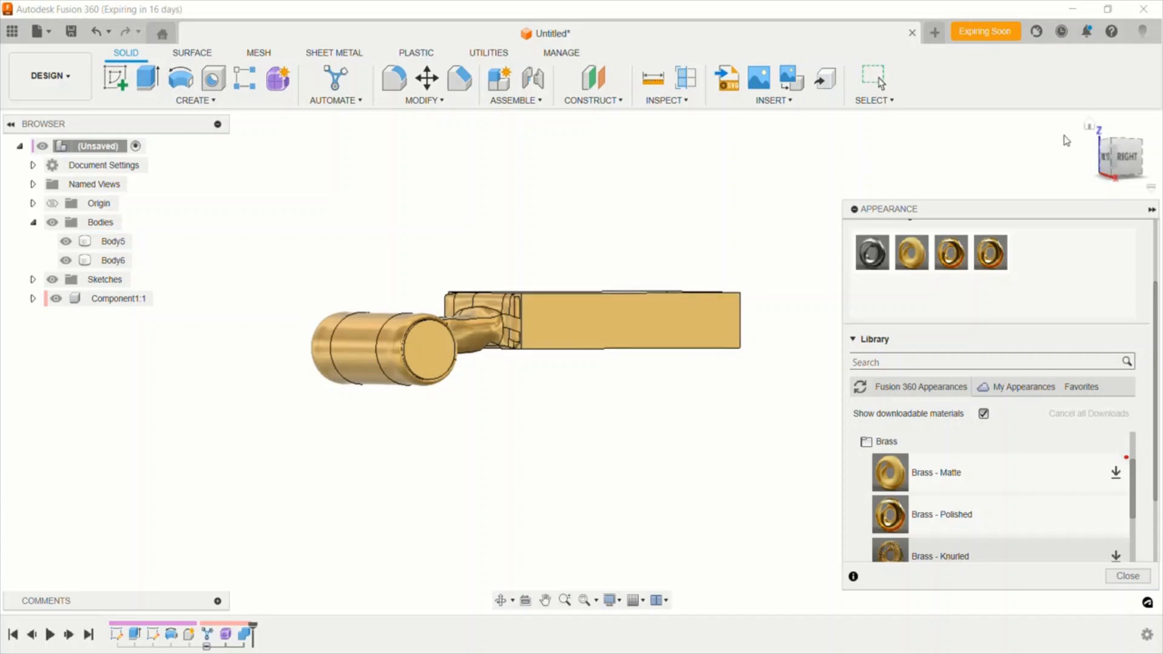
{"action": "left_click", "coordinate": [1089, 125]}
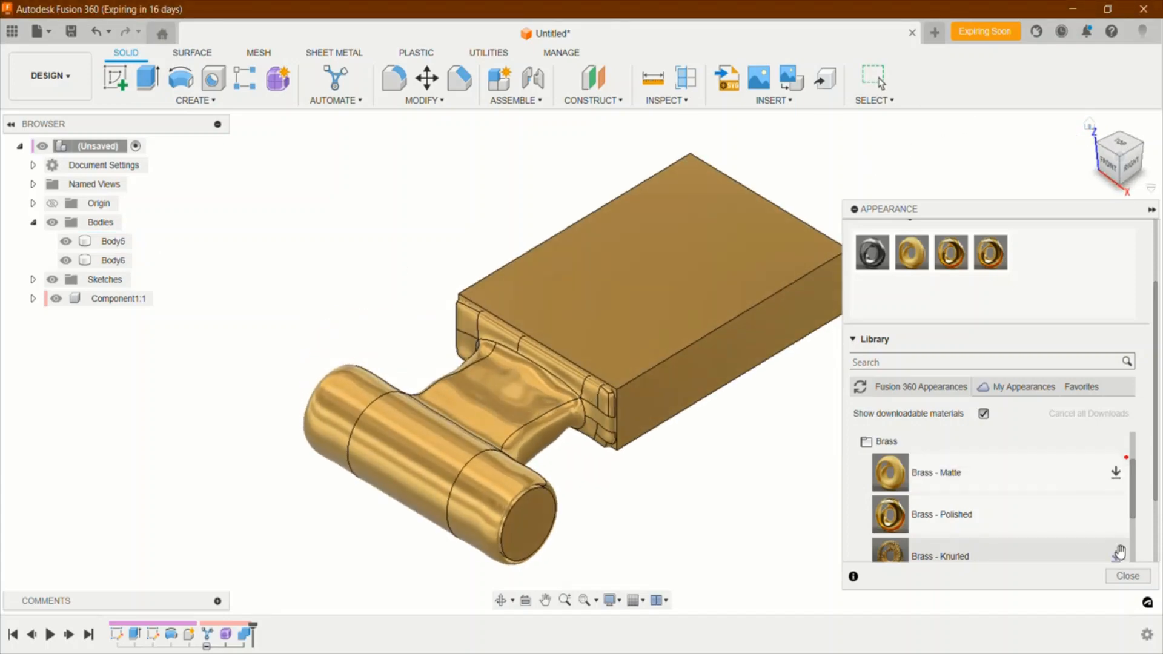
{"action": "left_click", "coordinate": [1118, 576]}
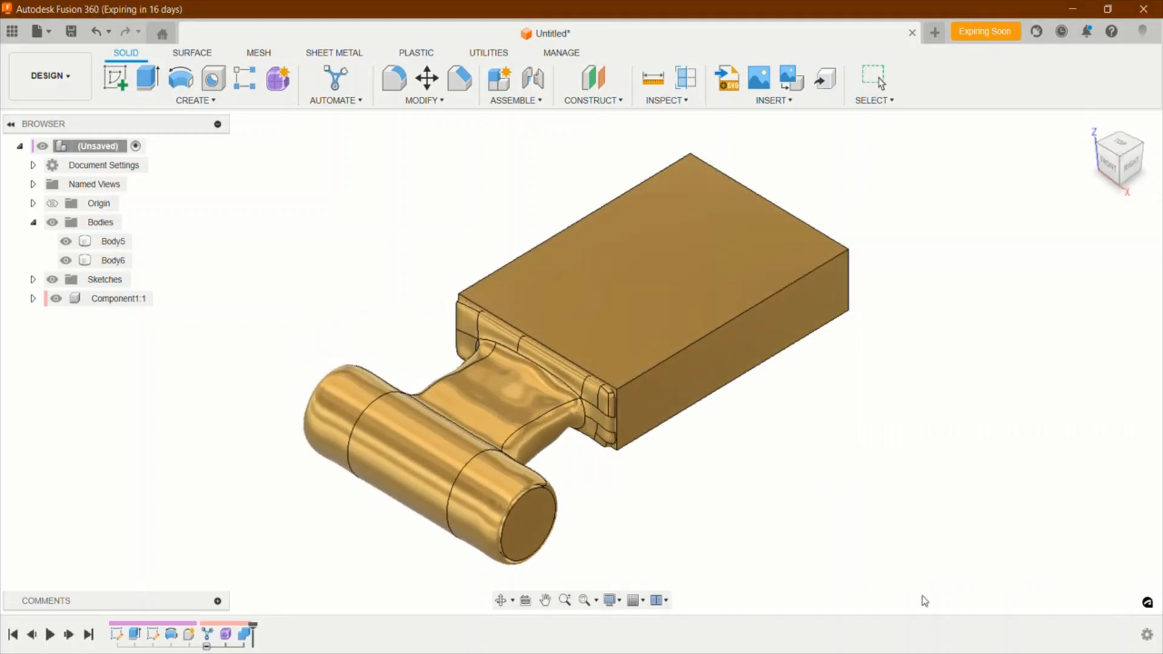
Try the shaded visual style with hidden edges on the model
{"action": "left_click", "coordinate": [612, 601]}
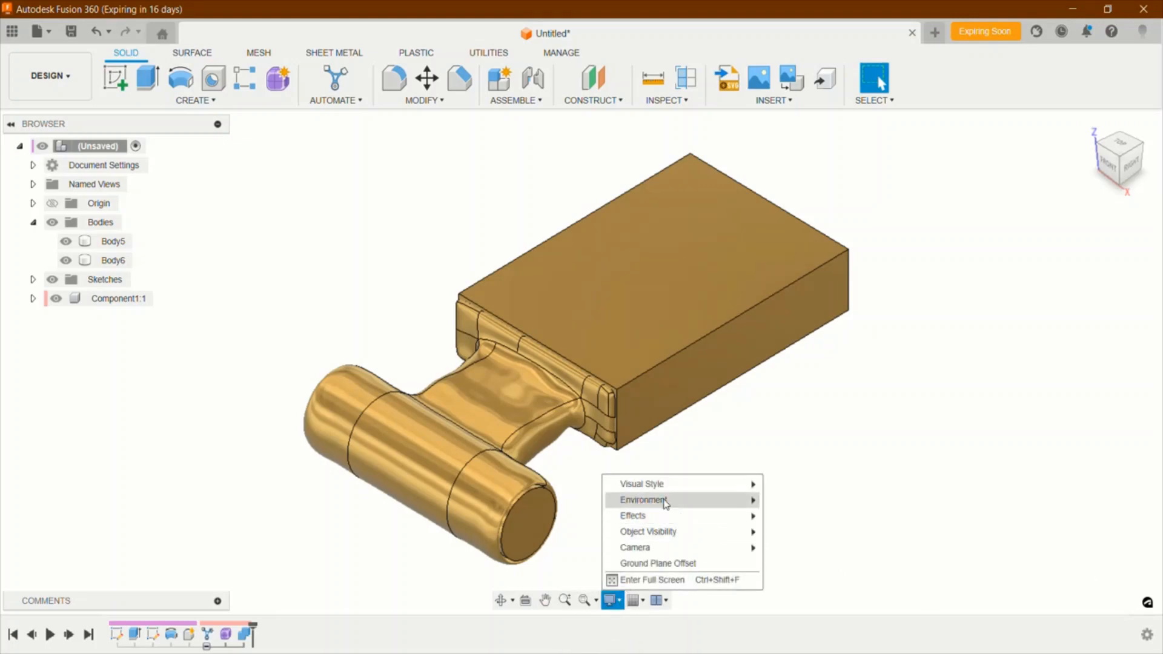
{"action": "mouse_move", "coordinate": [665, 484]}
{"action": "left_click", "coordinate": [784, 498]}
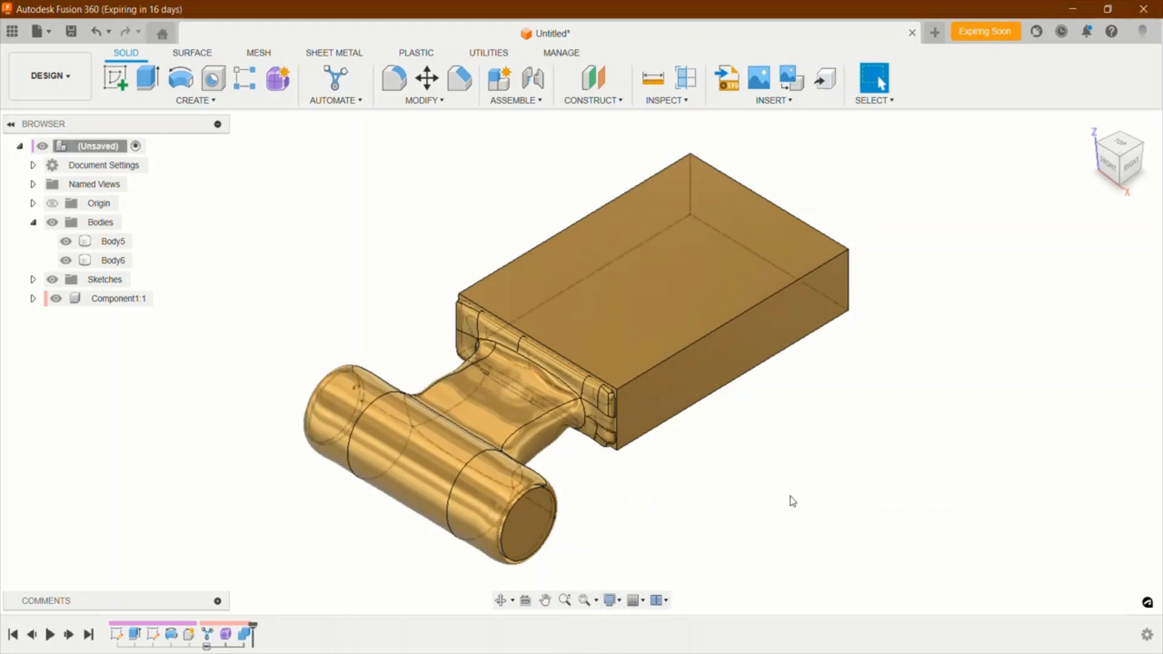
Set the model's visual style to plain Shaded, without any edges
{"action": "left_click", "coordinate": [612, 600]}
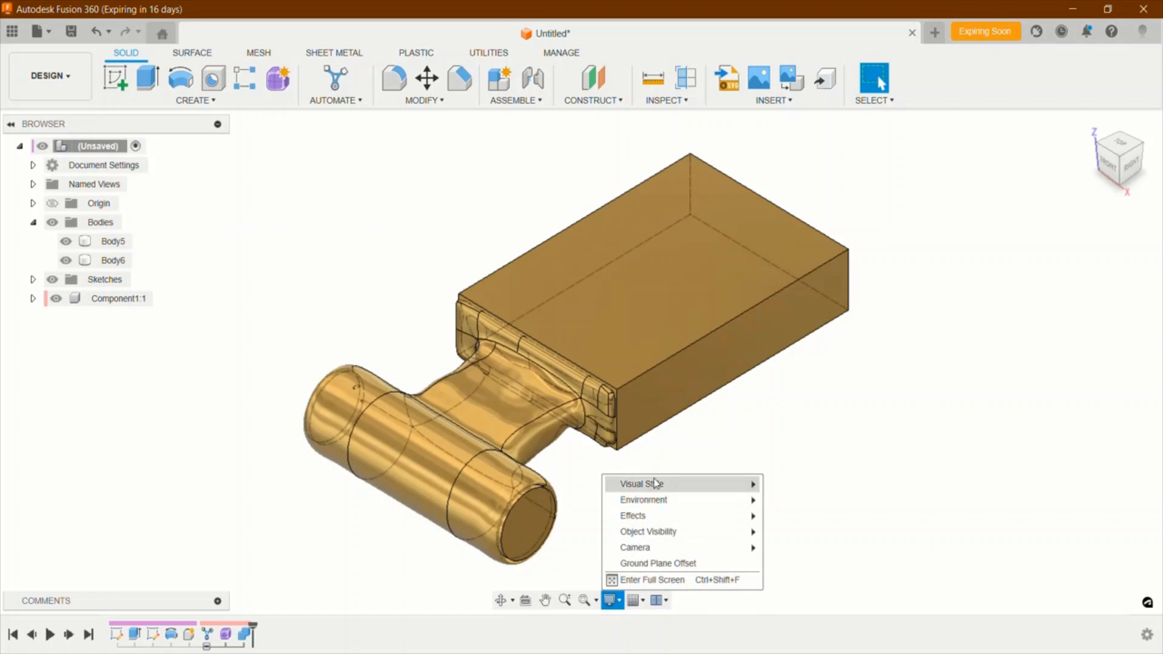
{"action": "mouse_move", "coordinate": [656, 484]}
{"action": "left_click", "coordinate": [794, 483]}
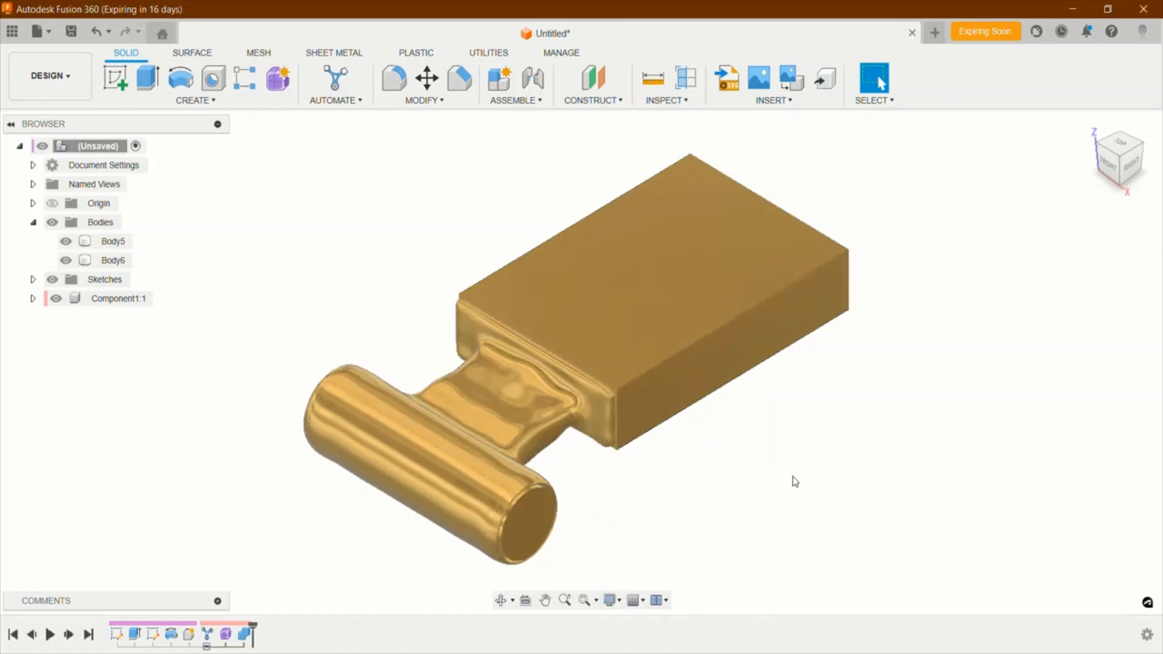
{"action": "left_click", "coordinate": [848, 304]}
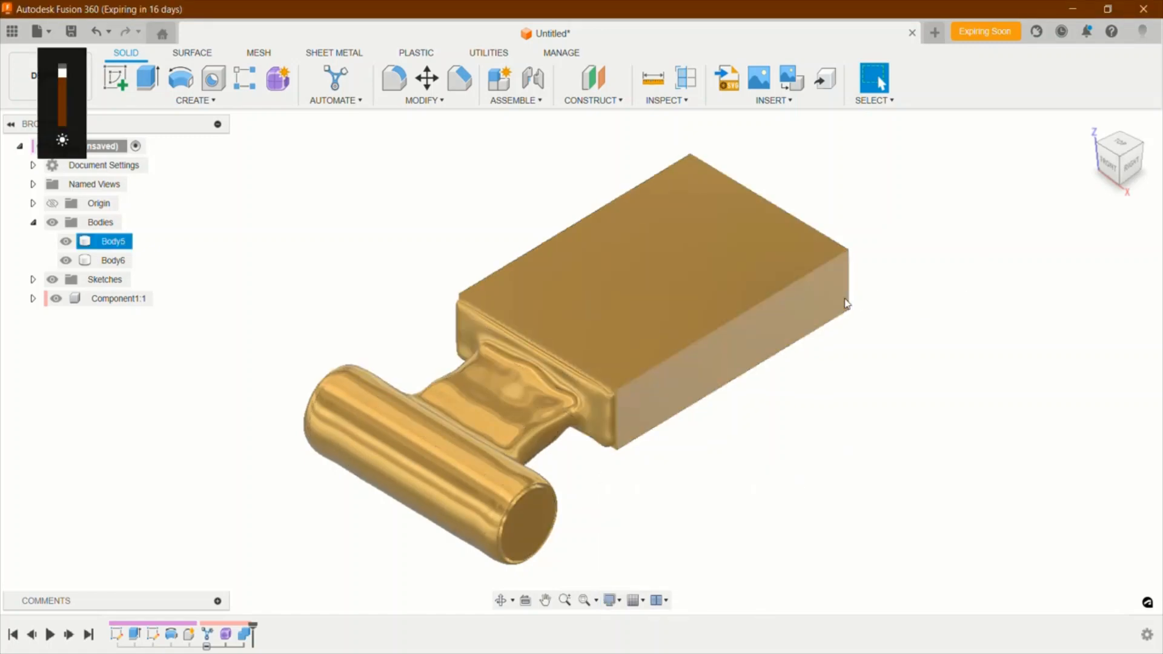
{"action": "left_click", "coordinate": [952, 220]}
{"action": "mouse_move", "coordinate": [1121, 160]}
{"action": "left_mouse_down"}
{"action": "mouse_move", "coordinate": [1094, 146]}
{"action": "mouse_move", "coordinate": [1047, 163]}
{"action": "mouse_move", "coordinate": [964, 149]}
{"action": "mouse_move", "coordinate": [951, 100]}
{"action": "mouse_move", "coordinate": [971, 45]}
{"action": "mouse_move", "coordinate": [1008, 68]}
{"action": "mouse_move", "coordinate": [1024, 133]}
{"action": "mouse_move", "coordinate": [1091, 163]}
{"action": "mouse_move", "coordinate": [991, 202]}
{"action": "left_mouse_up"}
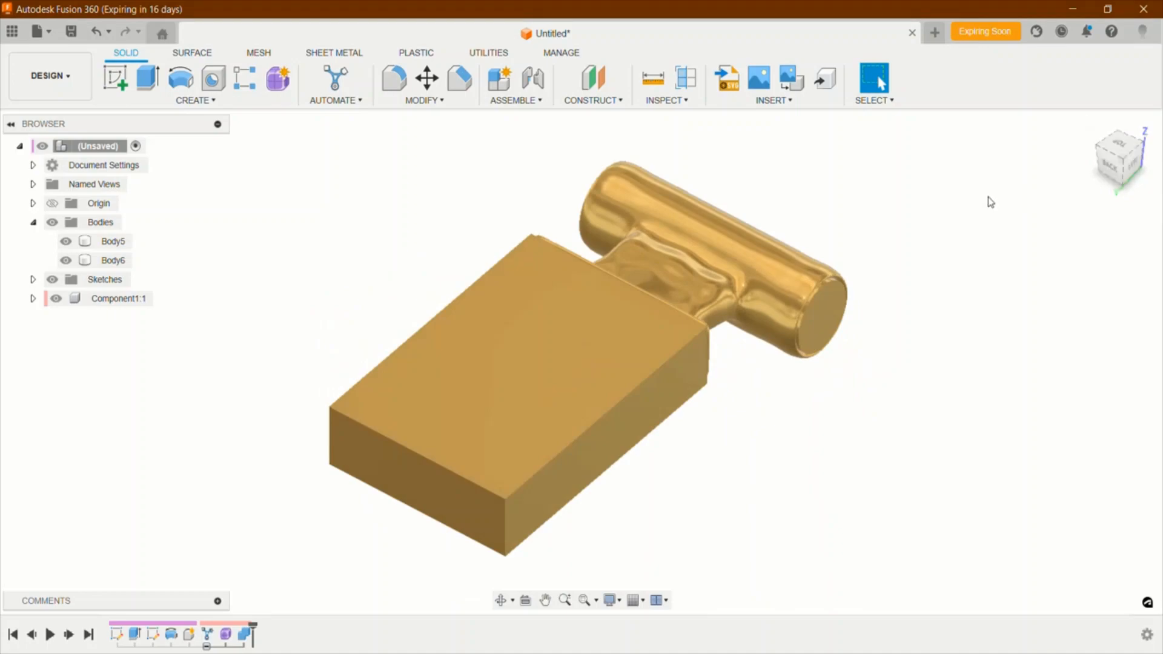